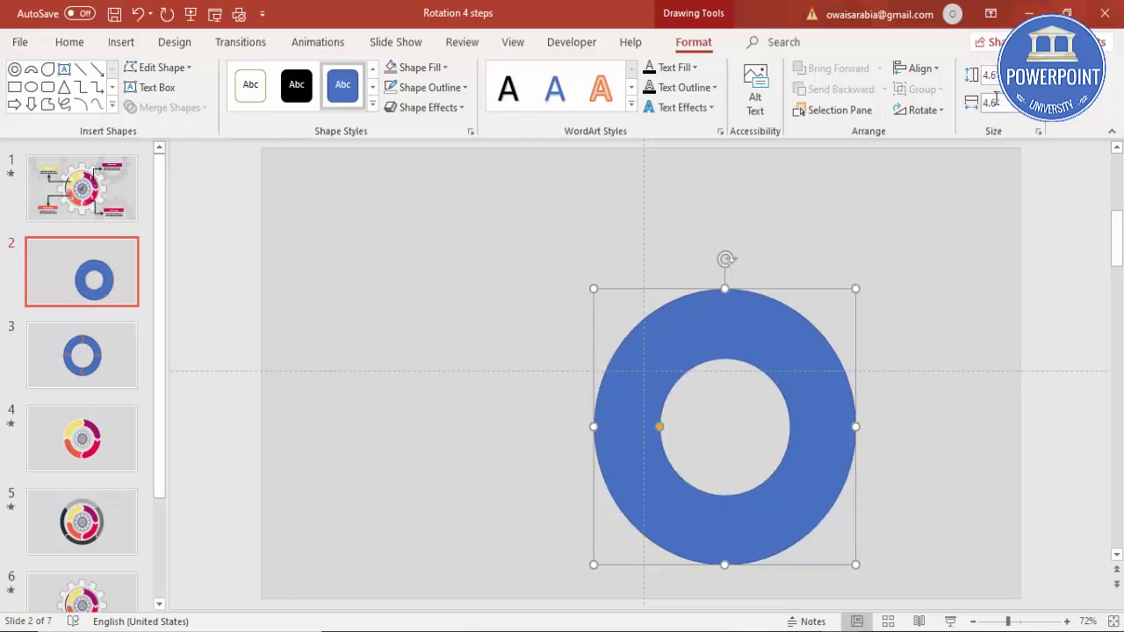
# Step: Centre the donut horizontally and vertically on slide 2
pyautogui.click(919, 67)
pyautogui.press('Escape')
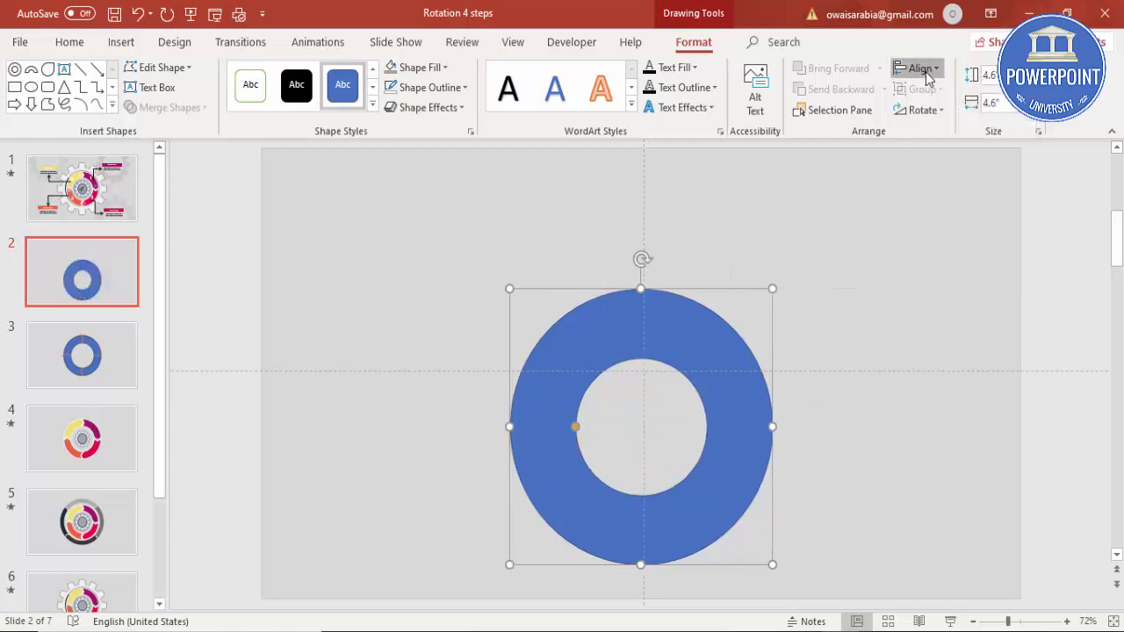
pyautogui.click(919, 68)
pyautogui.click(966, 173)
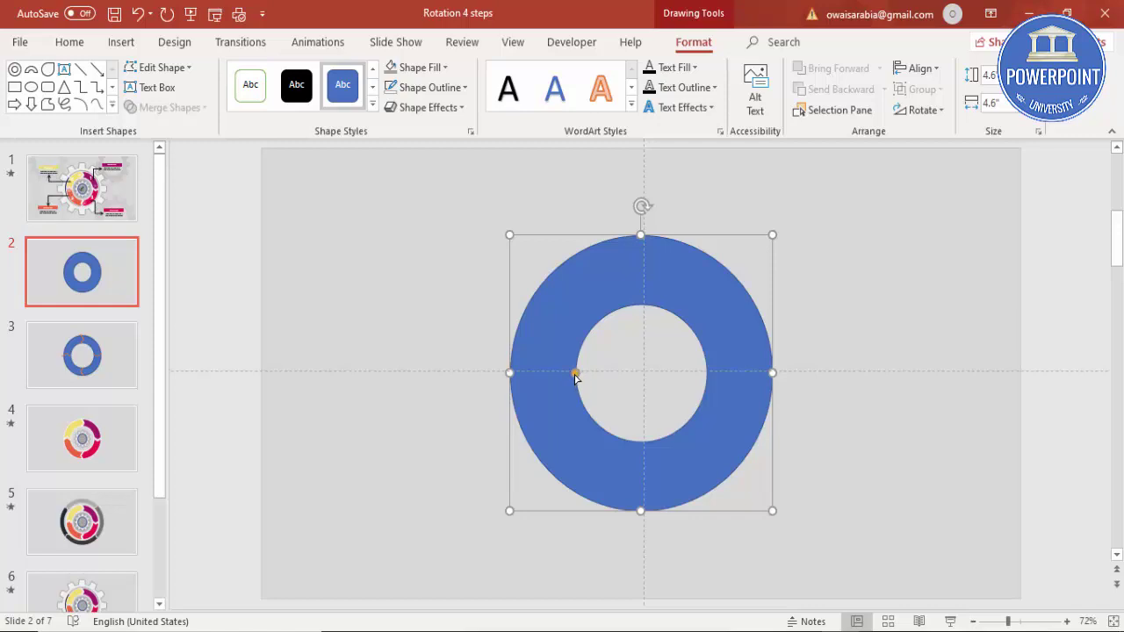
# Step: Thin the donut's ring by enlarging its hole, and remove its outline
pyautogui.moveTo(576, 376); pyautogui.dragTo(557, 376)
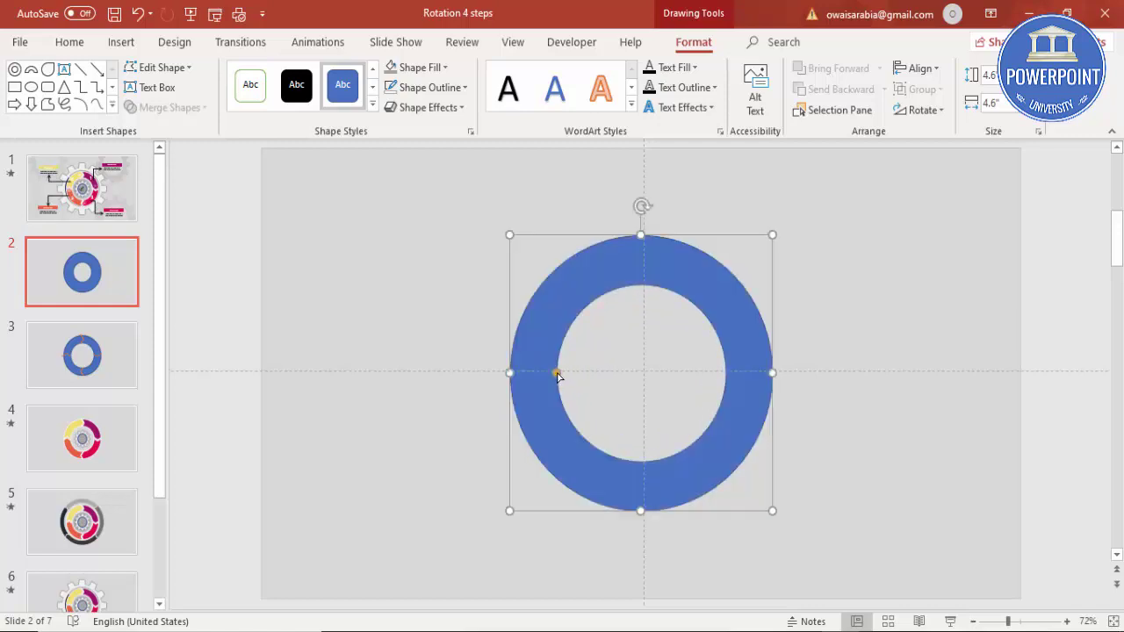
pyautogui.click(448, 91)
pyautogui.click(441, 276)
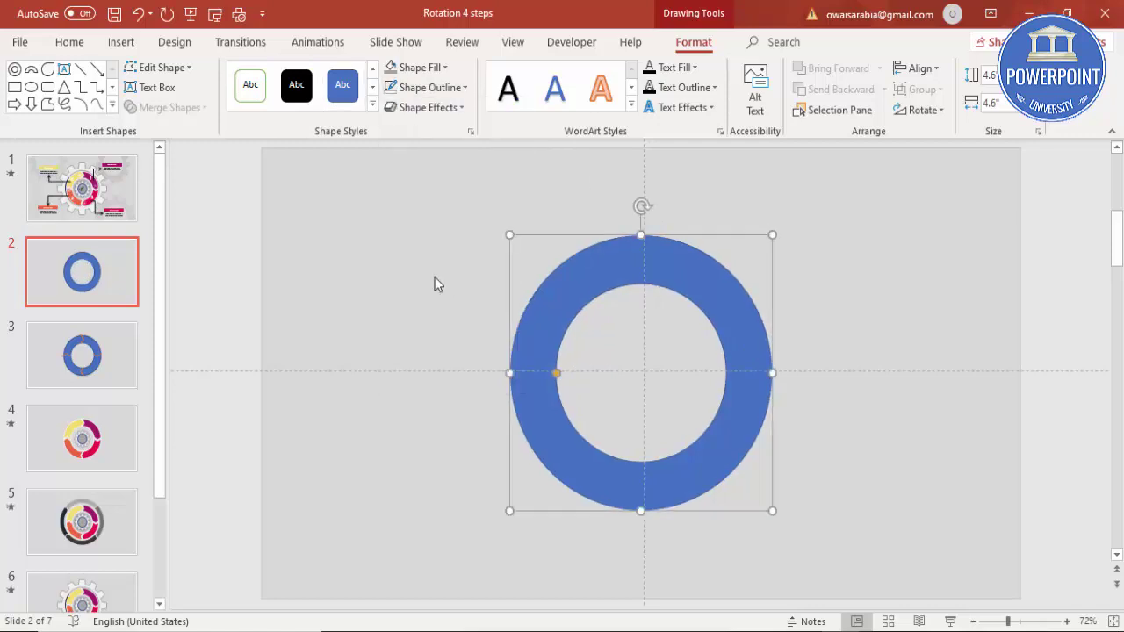
pyautogui.click(413, 287)
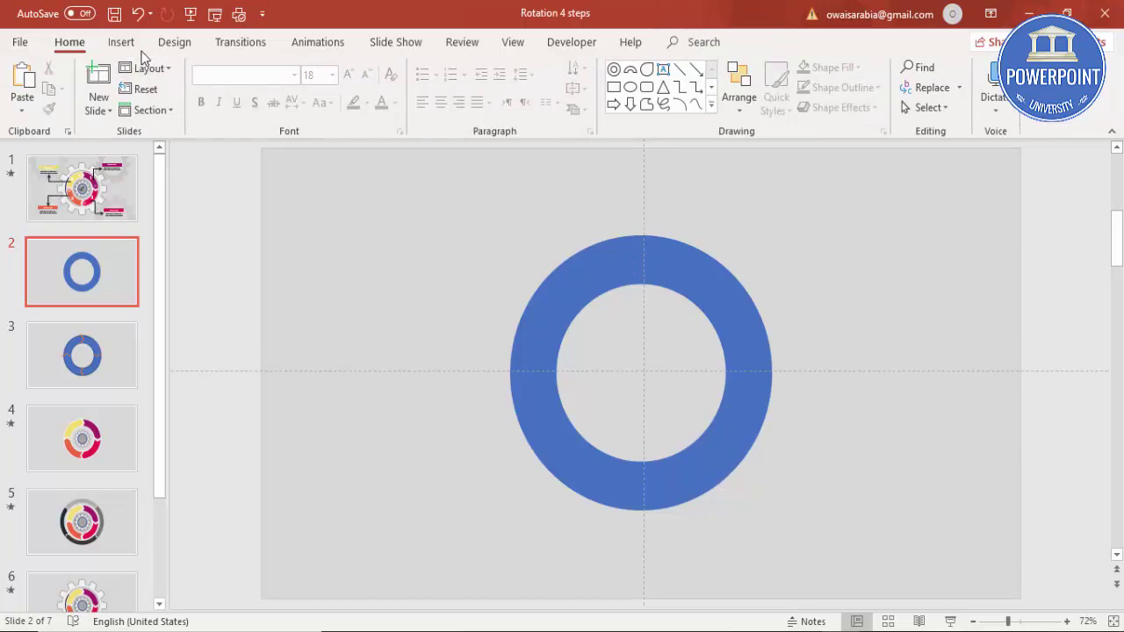
# Step: Draw a thin Arrow: Chevron shape centred on the top of the ring
pyautogui.click(121, 42)
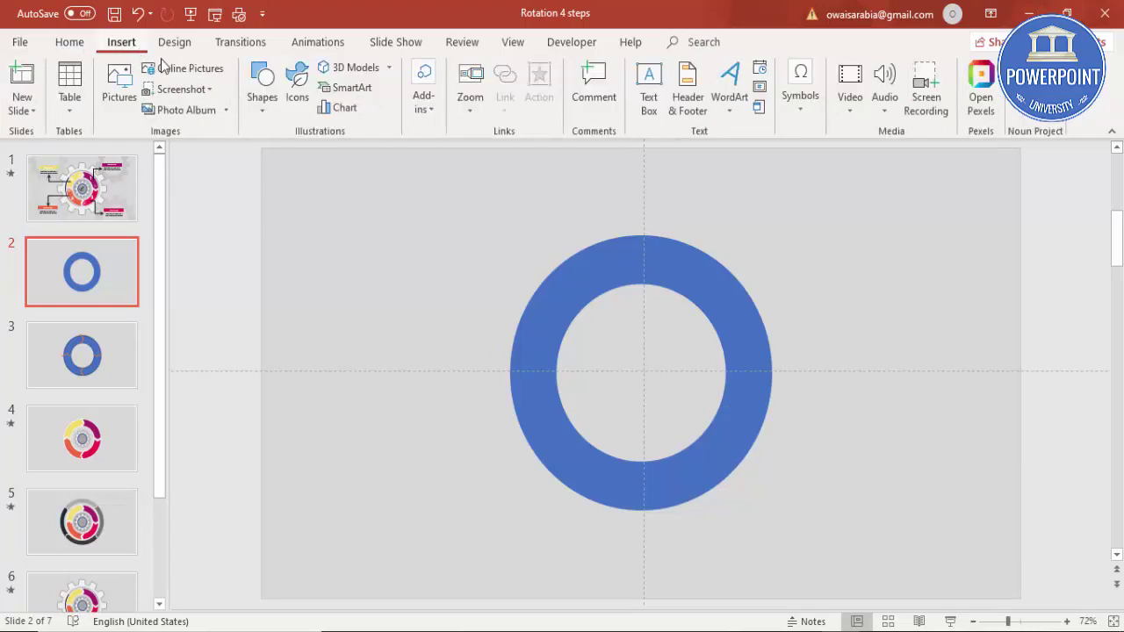
pyautogui.click(262, 102)
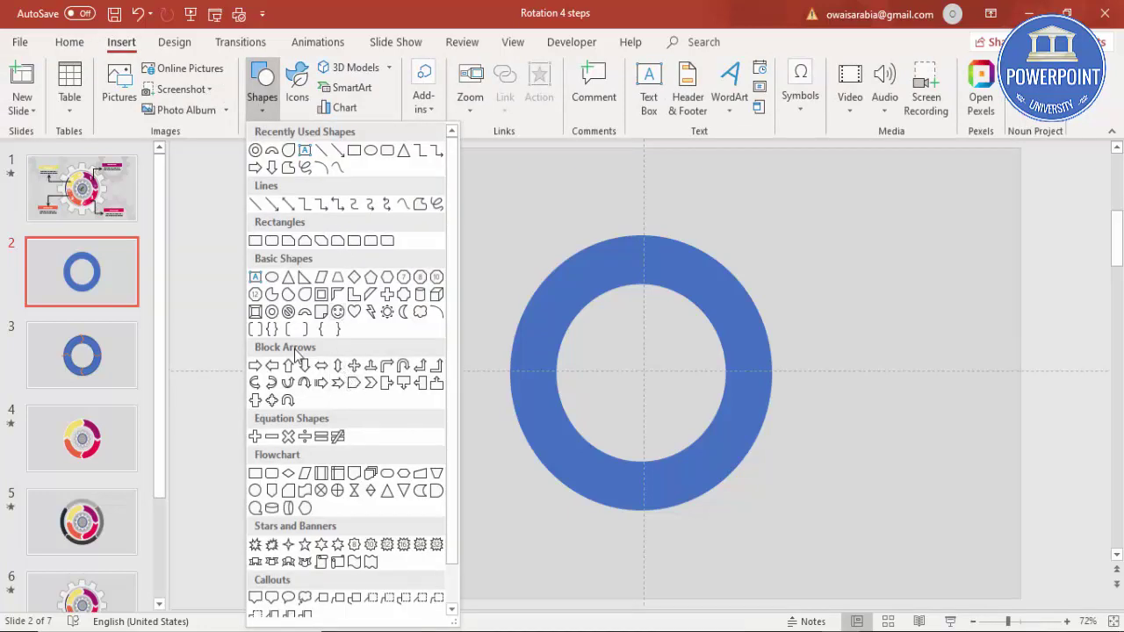
pyautogui.click(370, 383)
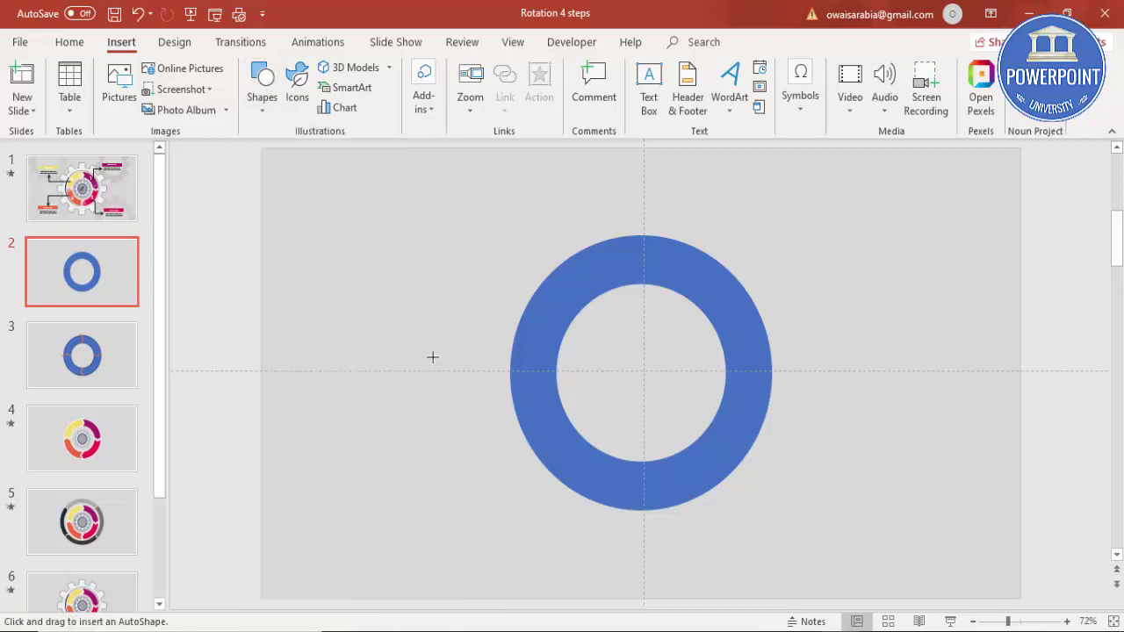
pyautogui.moveTo(658, 235); pyautogui.dragTo(684, 293)
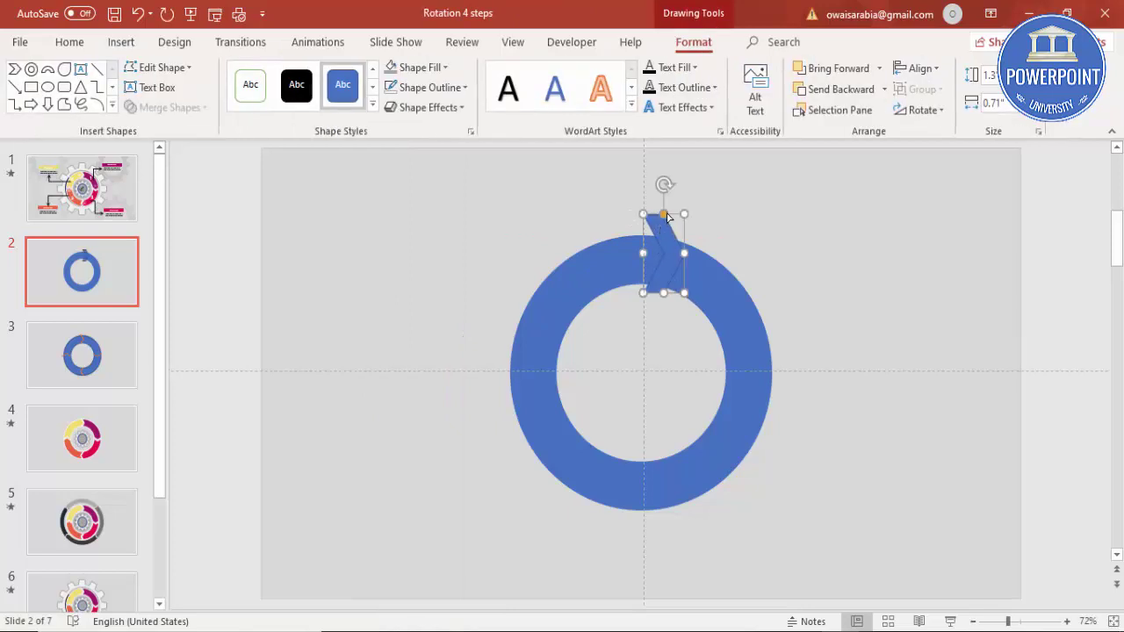
pyautogui.moveTo(664, 214); pyautogui.dragTo(661, 219)
pyautogui.moveTo(673, 269); pyautogui.dragTo(649, 273)
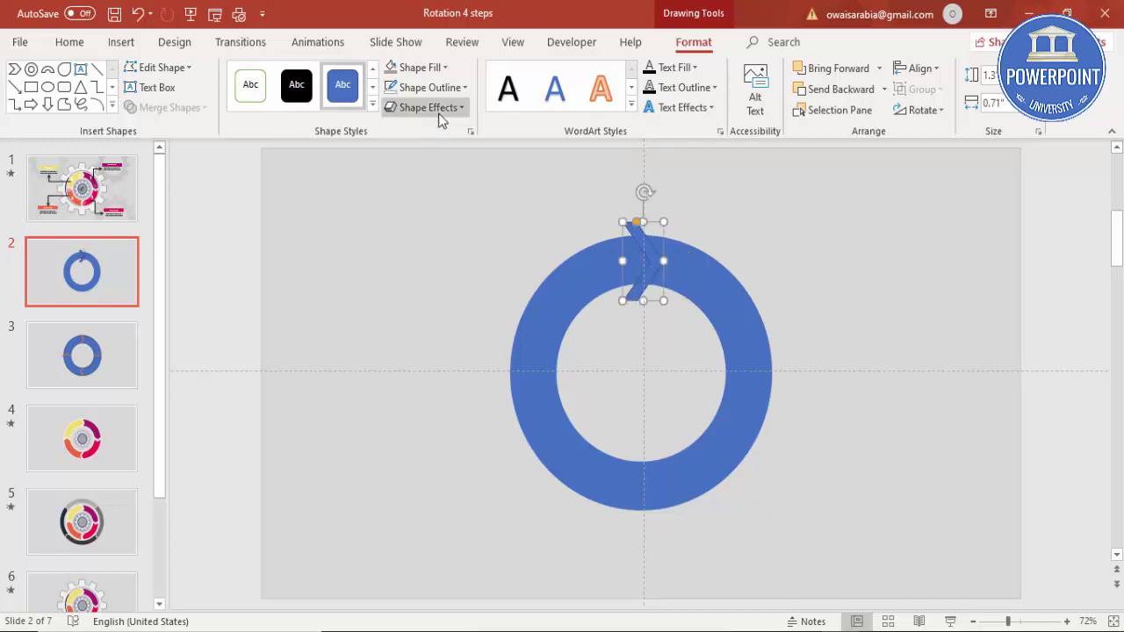
# Step: Give the chevron no outline and a yellow fill
pyautogui.click(438, 87)
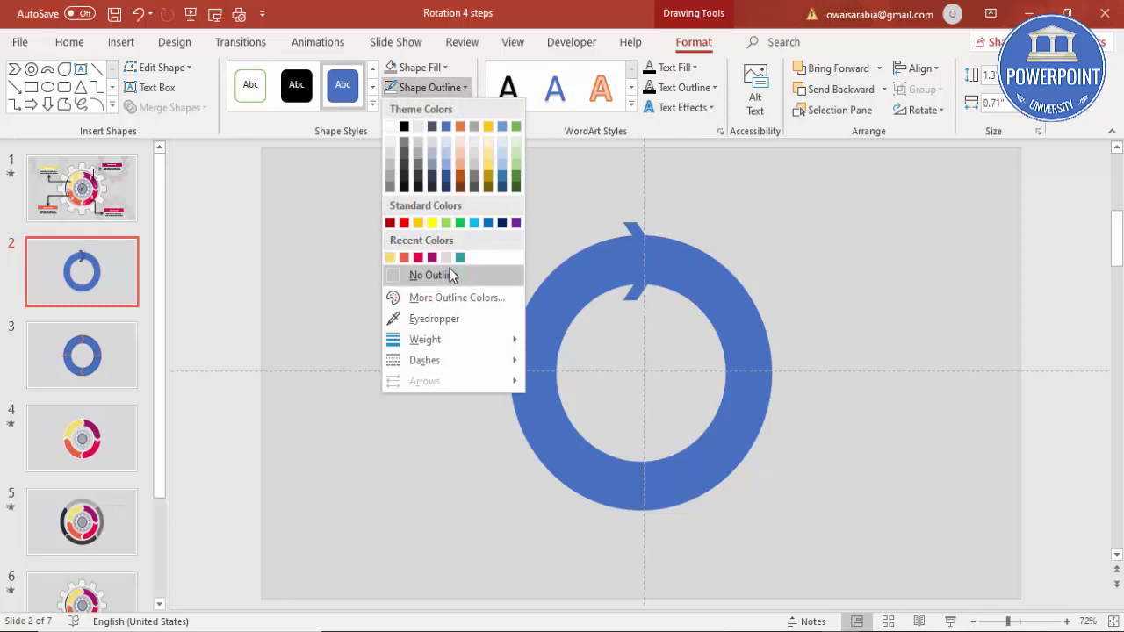
pyautogui.click(452, 273)
pyautogui.click(418, 68)
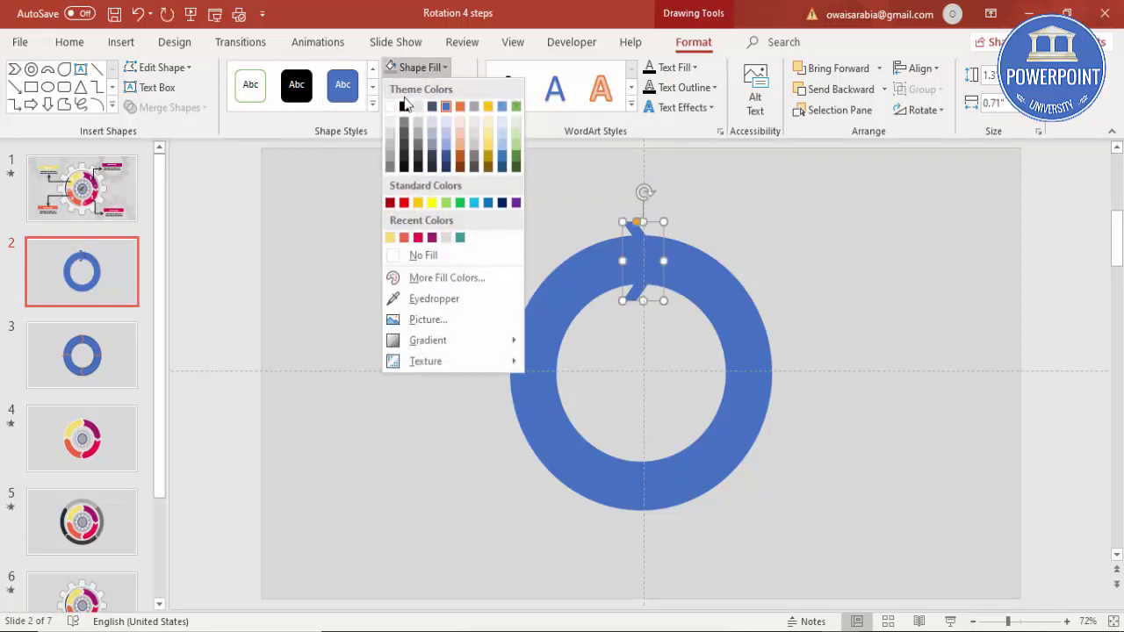
pyautogui.click(420, 202)
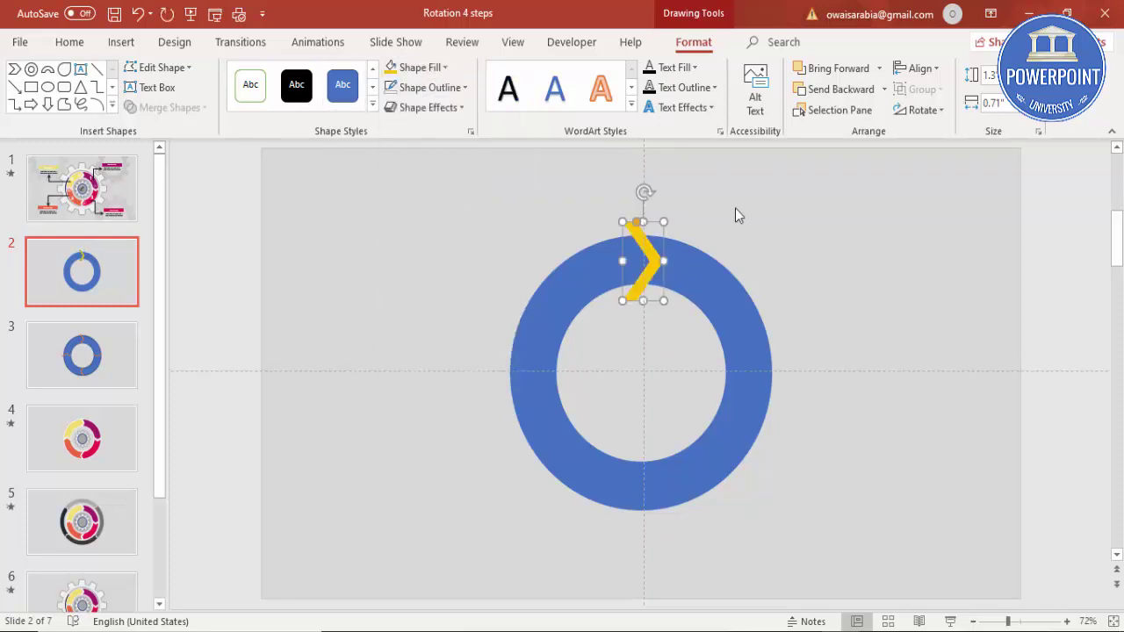
# Step: Copy the chevron to the ring's right edge, rotated to point down
pyautogui.keyDown('ctrl'); pyautogui.moveTo(666, 263); pyautogui.dragTo(747, 320); pyautogui.keyUp('ctrl')
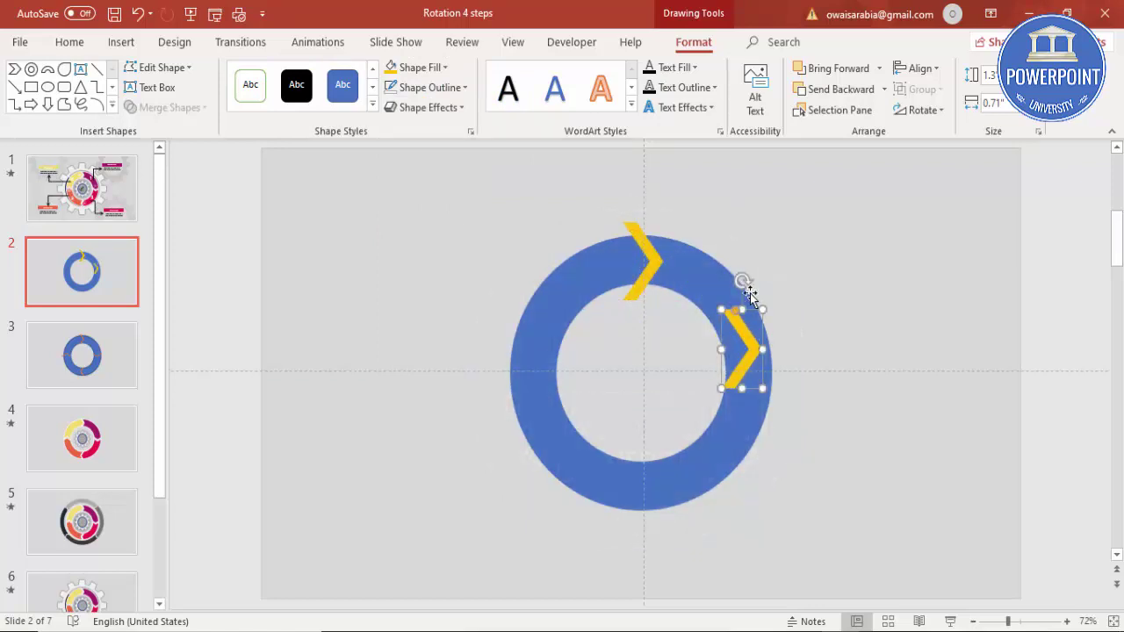
pyautogui.hotkey('alt', 'Right')
pyautogui.hotkey('alt', 'Right')
pyautogui.hotkey('alt', 'Right')
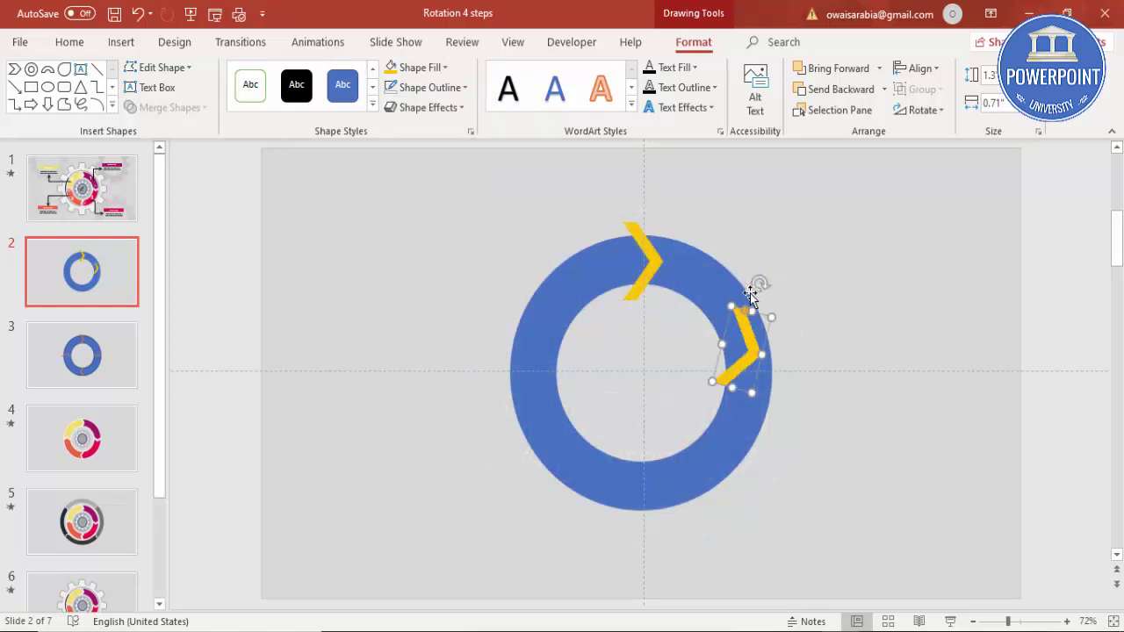
pyautogui.hotkey('alt', 'Right')
pyautogui.hotkey('alt', 'Right')
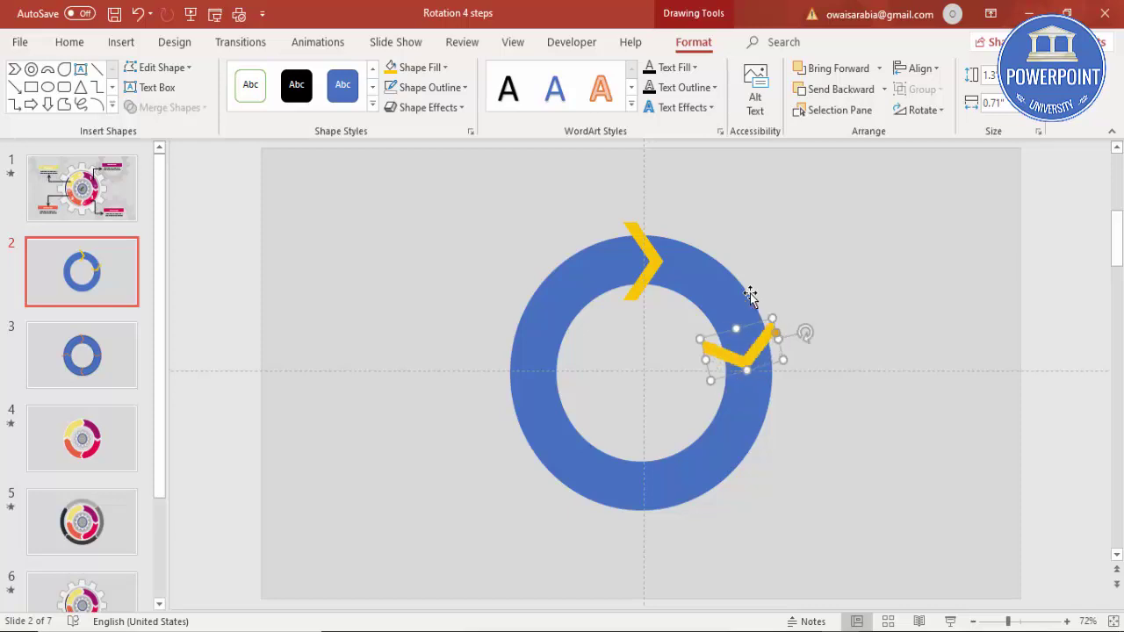
pyautogui.hotkey('alt', 'Right')
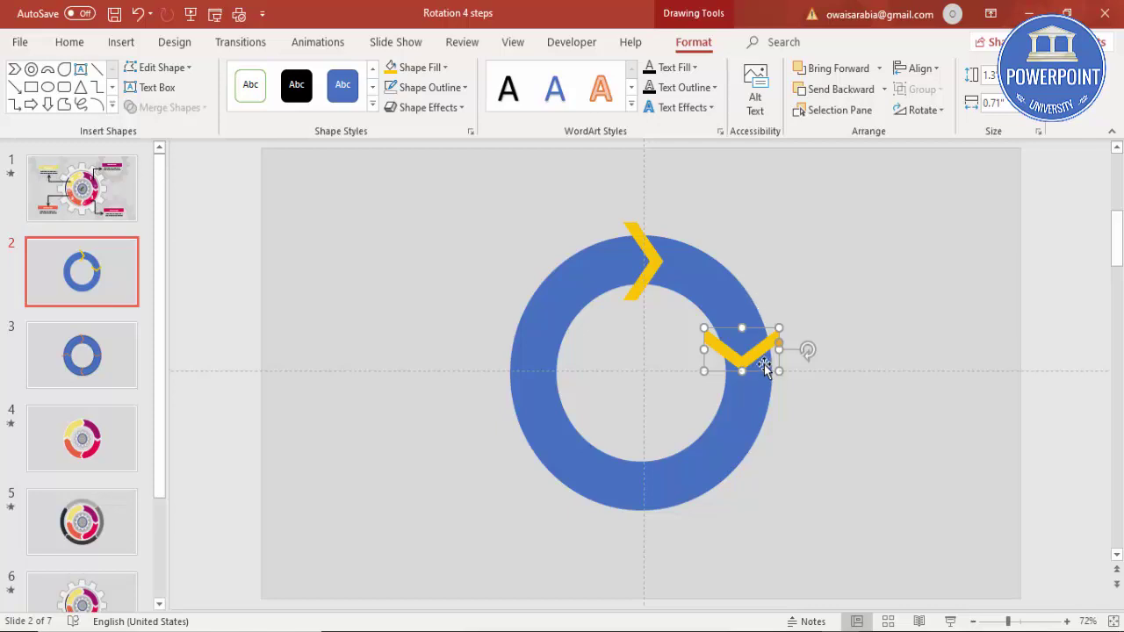
pyautogui.moveTo(763, 347); pyautogui.dragTo(770, 368)
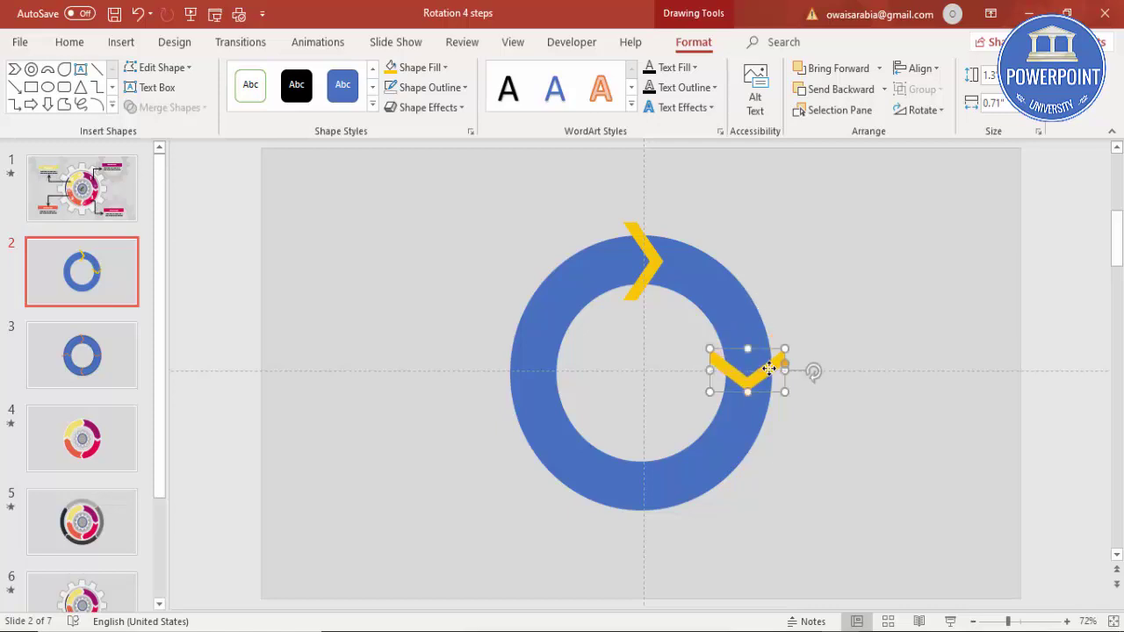
# Step: Duplicate it onto the ring's bottom, rotated to point left
pyautogui.hotkey('ctrl', 'd')
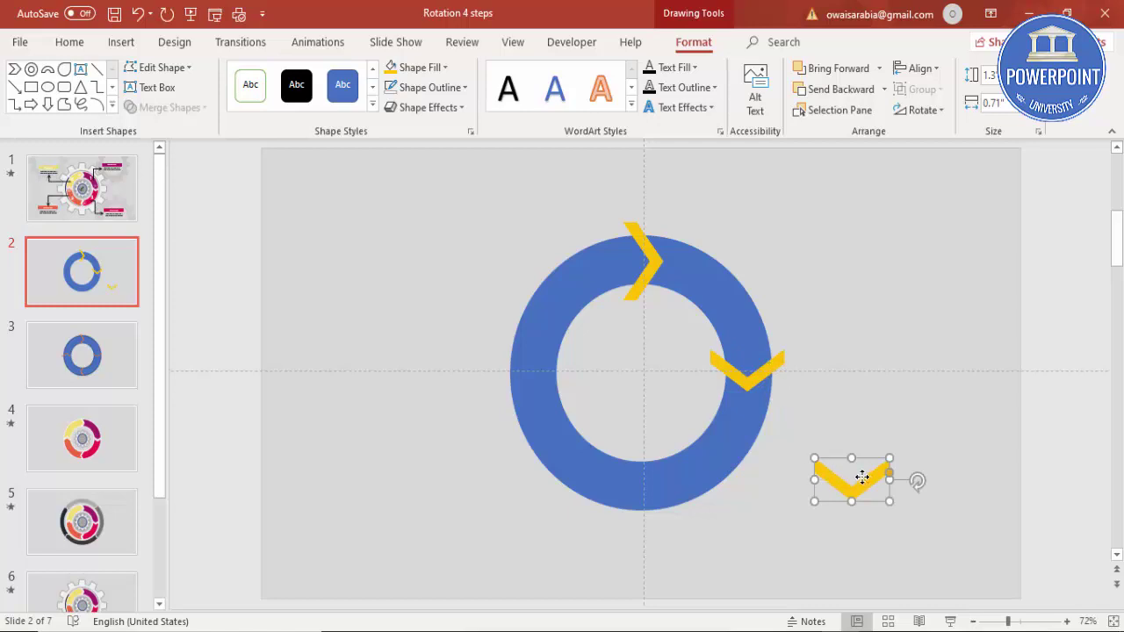
pyautogui.moveTo(861, 470); pyautogui.dragTo(690, 469)
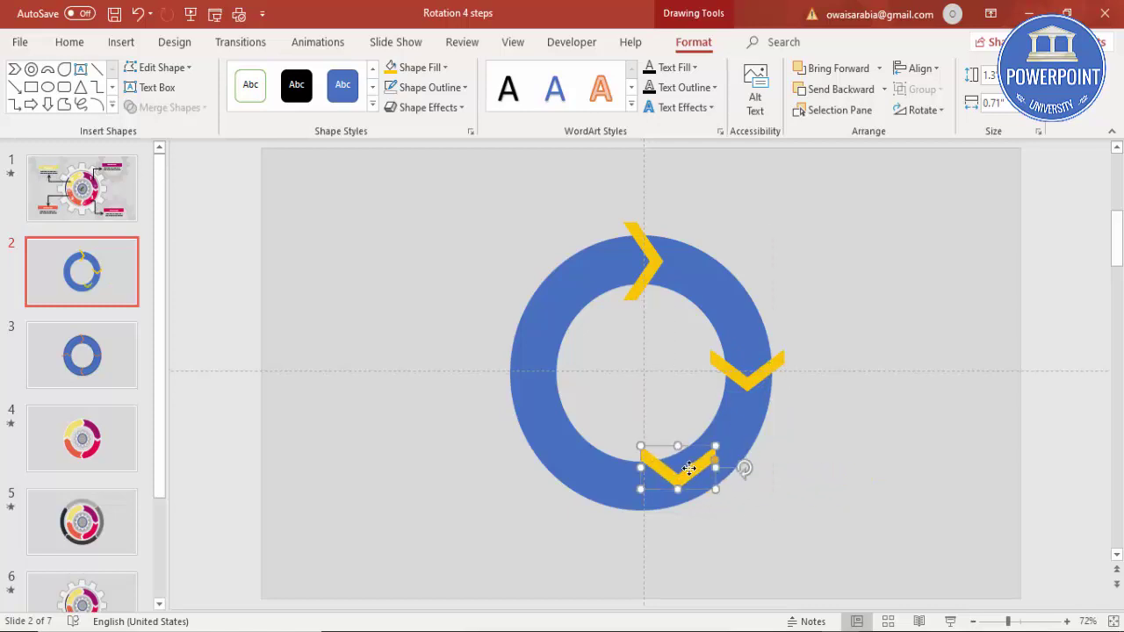
pyautogui.hotkey('alt', 'Right')
pyautogui.hotkey('alt', 'Right')
pyautogui.hotkey('alt', 'Right')
pyautogui.hotkey('alt', 'Right')
pyautogui.hotkey('alt', 'Right')
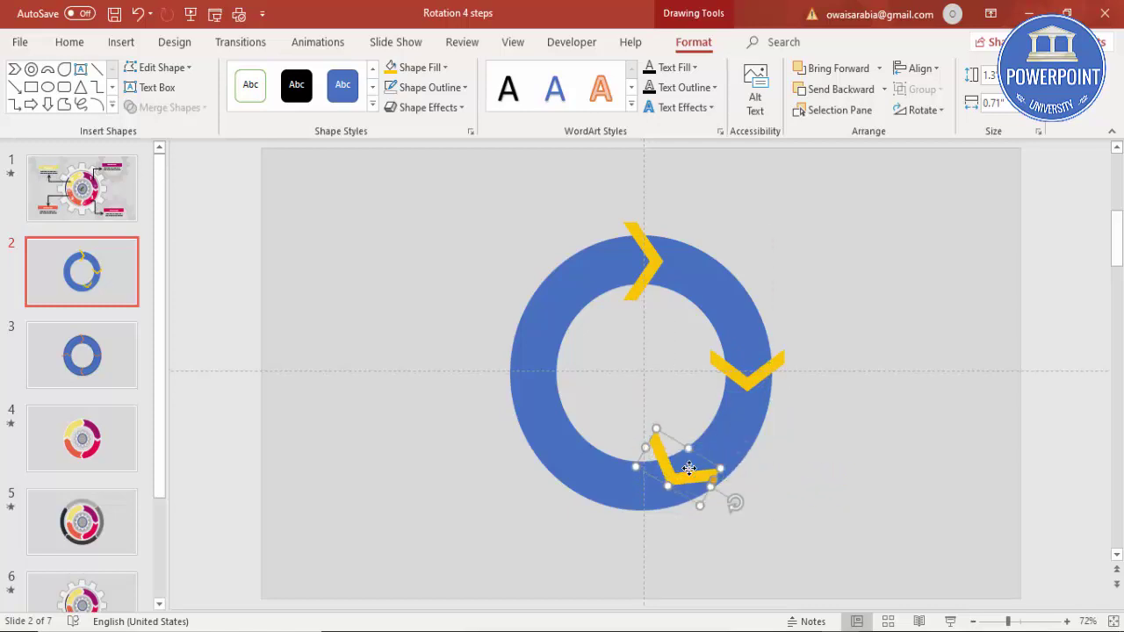
pyautogui.hotkey('alt', 'Right')
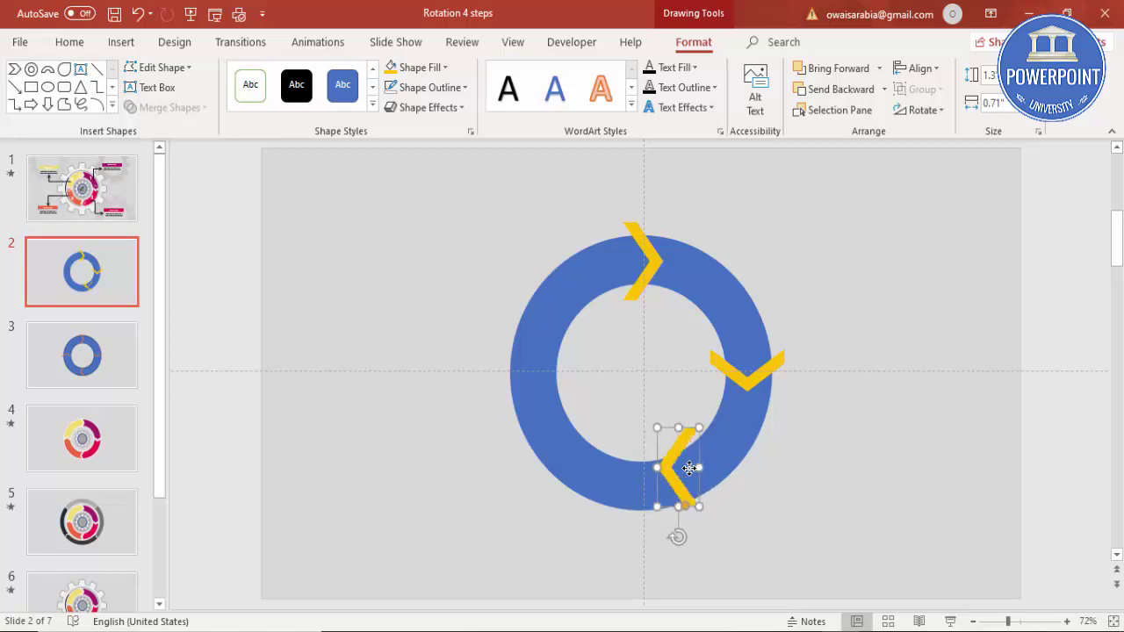
pyautogui.moveTo(672, 465); pyautogui.dragTo(632, 480)
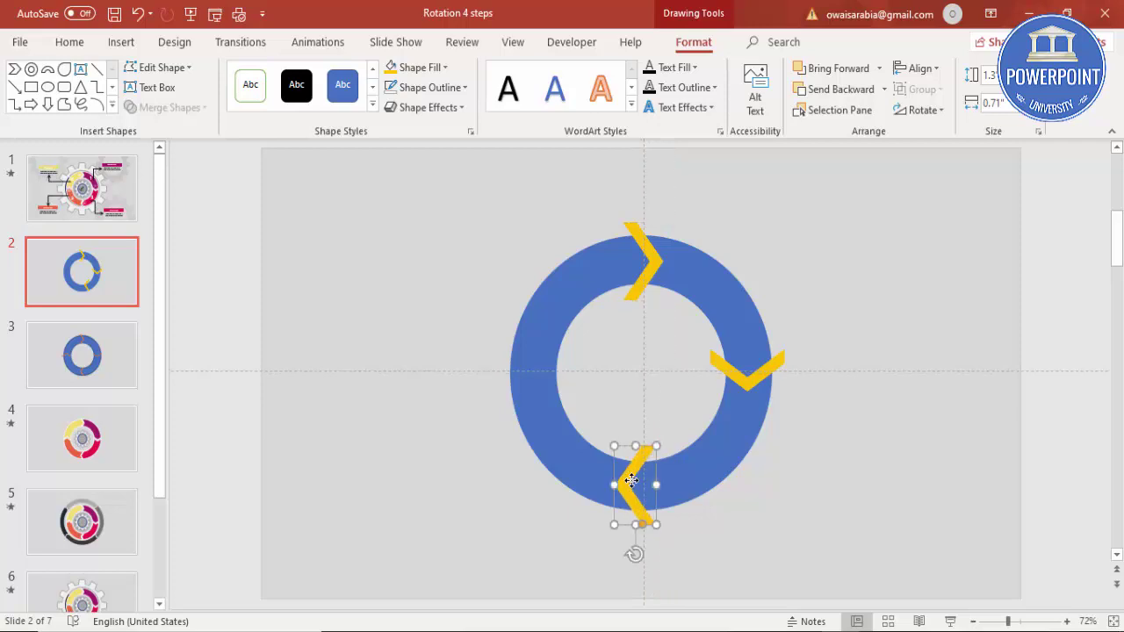
# Step: Paste a fourth chevron on the ring's left side, rotated and aligned with the smart guides
pyautogui.hotkey('ctrl', 'v')
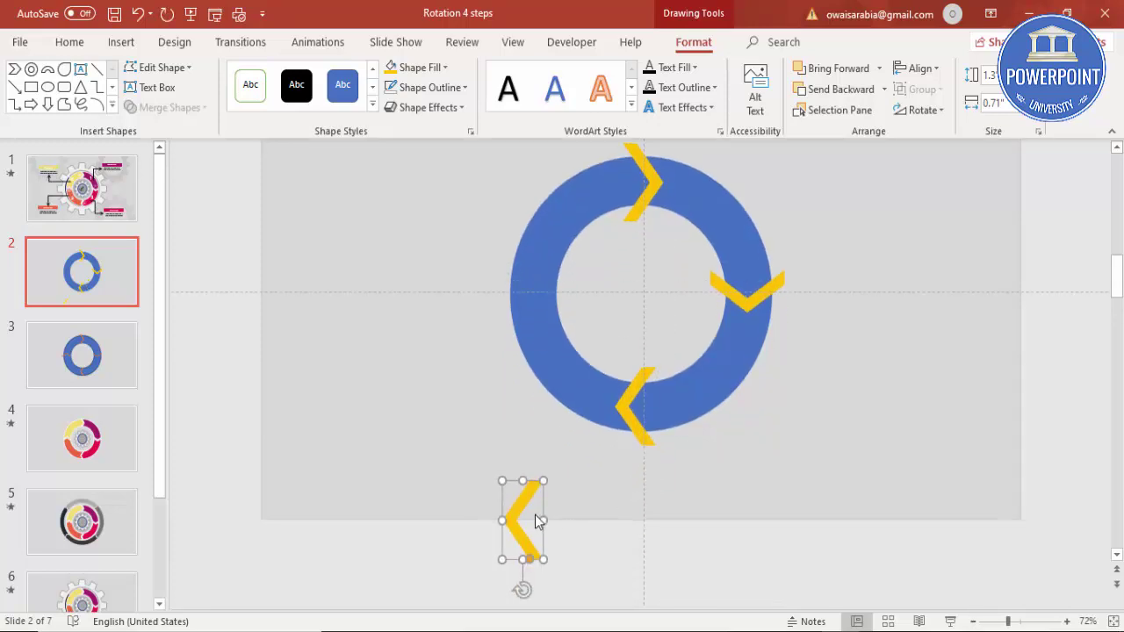
pyautogui.moveTo(524, 506); pyautogui.dragTo(528, 316)
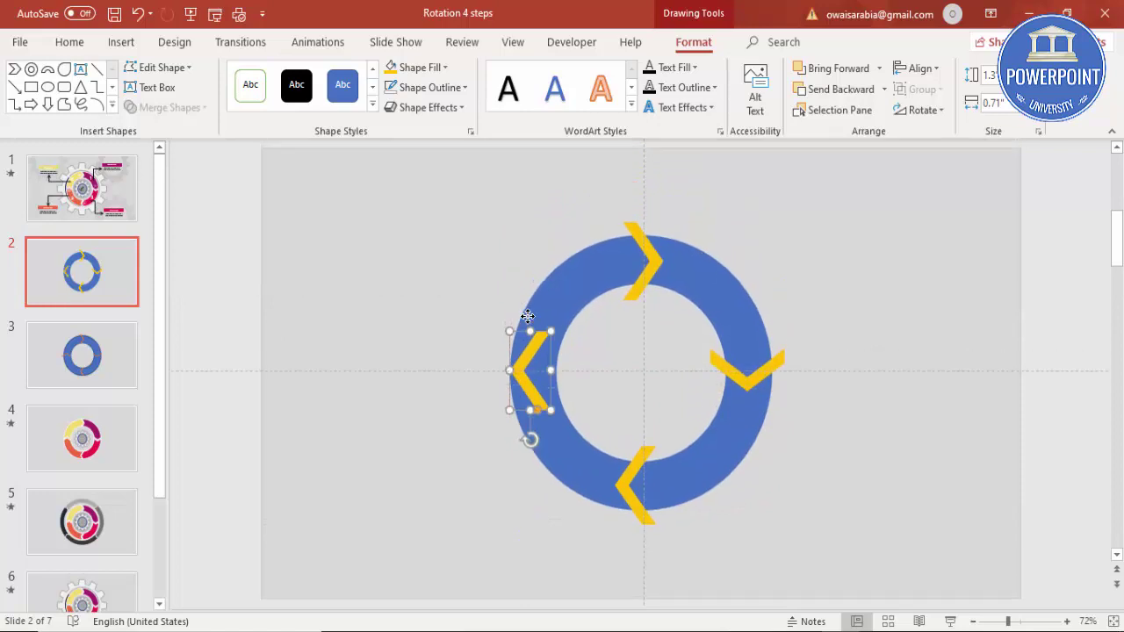
pyautogui.hotkey('alt', 'Right')
pyautogui.hotkey('alt', 'Right')
pyautogui.hotkey('alt', 'Right')
pyautogui.hotkey('alt', 'Right')
pyautogui.hotkey('alt', 'Right')
pyautogui.hotkey('alt', 'Right')
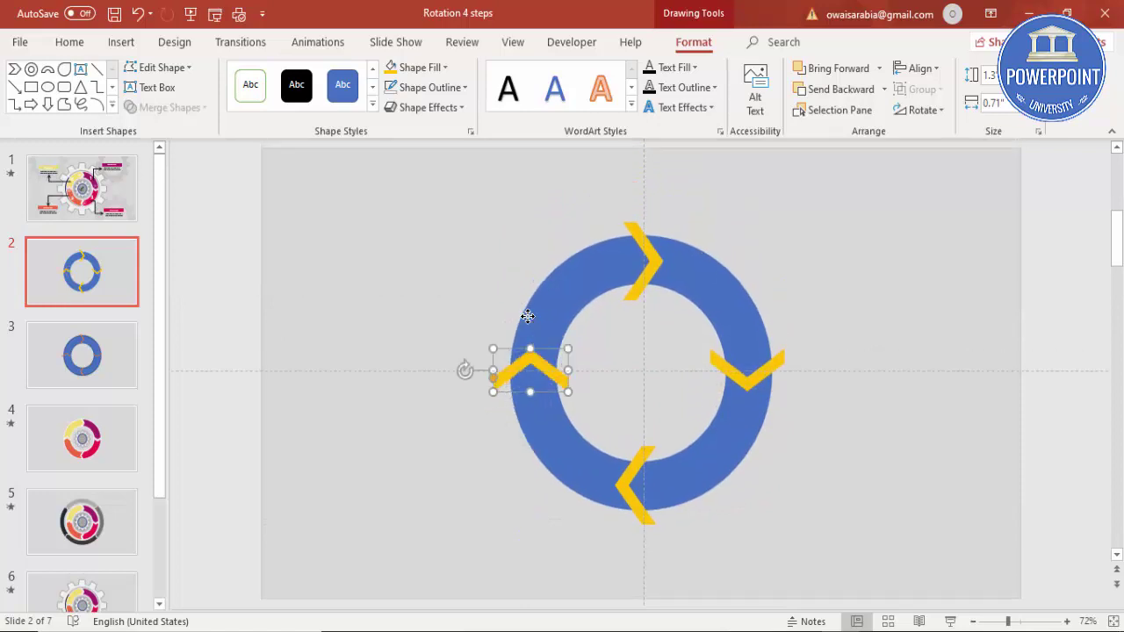
pyautogui.moveTo(539, 362); pyautogui.dragTo(865, 582)
# Step: Select the ring and all four chevrons and apply Merge Shapes > Fragment
pyautogui.click(406, 199)
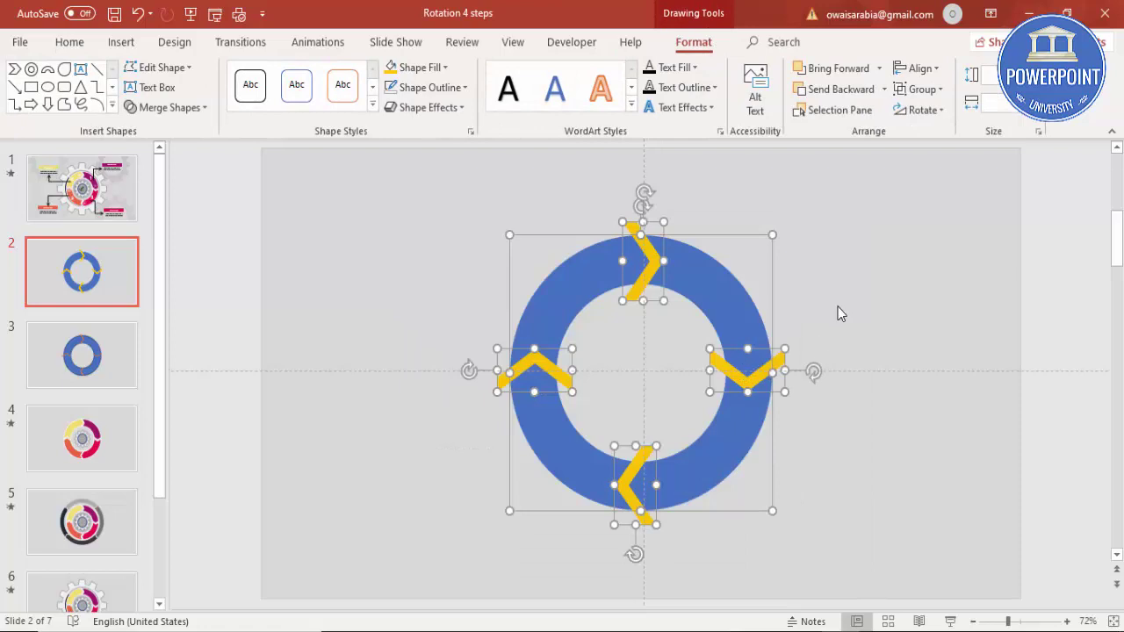
pyautogui.click(813, 301)
pyautogui.hotkey('ctrl', 'a')
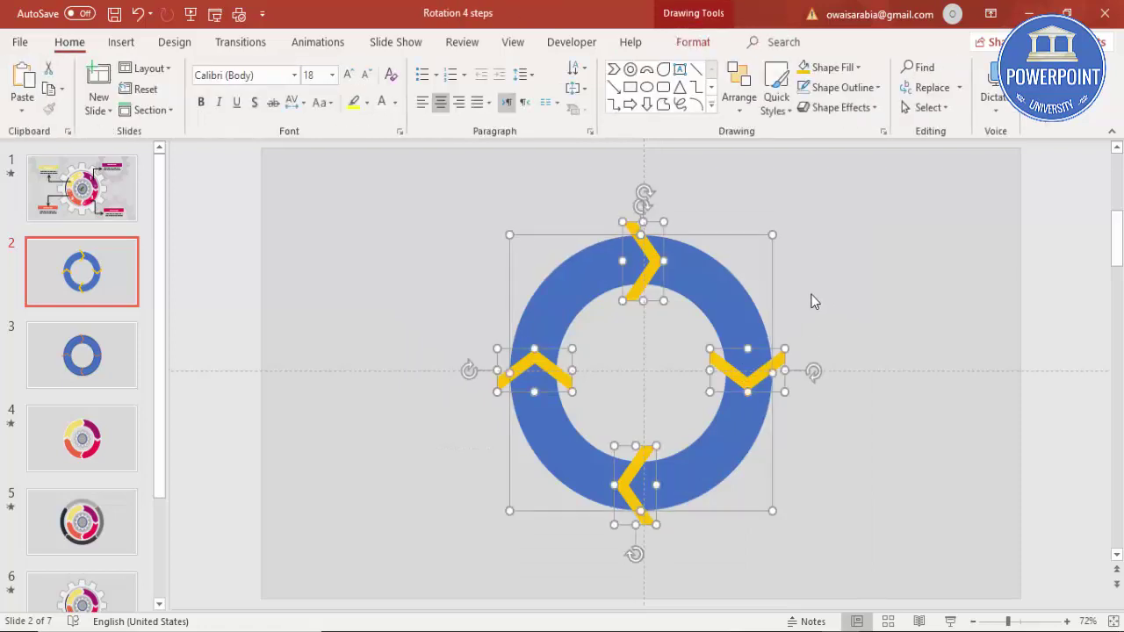
pyautogui.click(693, 42)
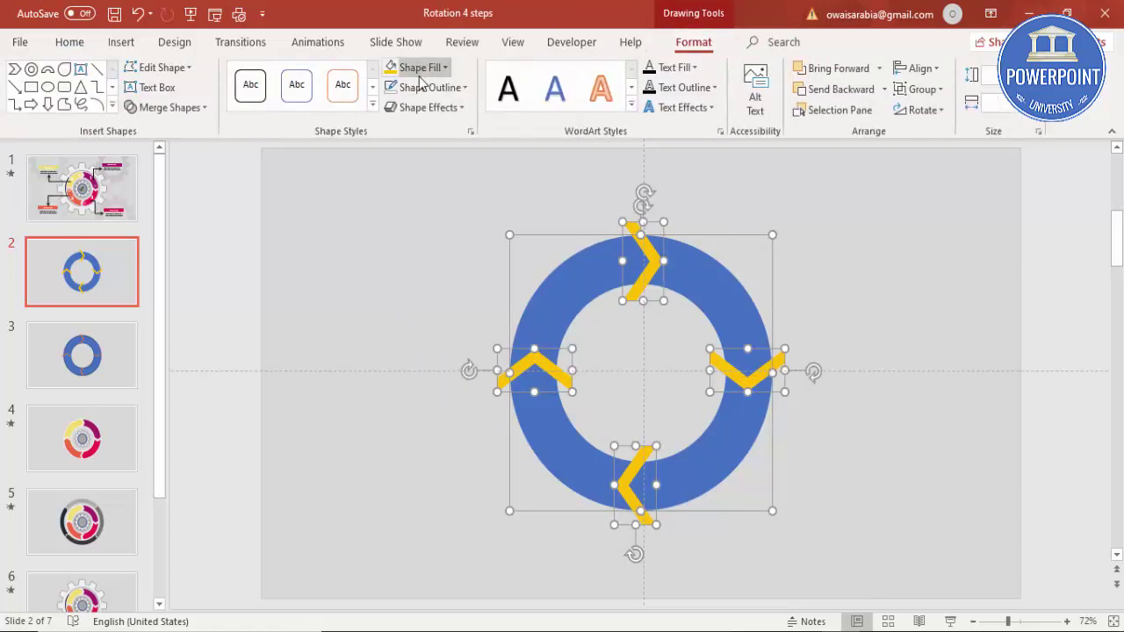
pyautogui.click(192, 114)
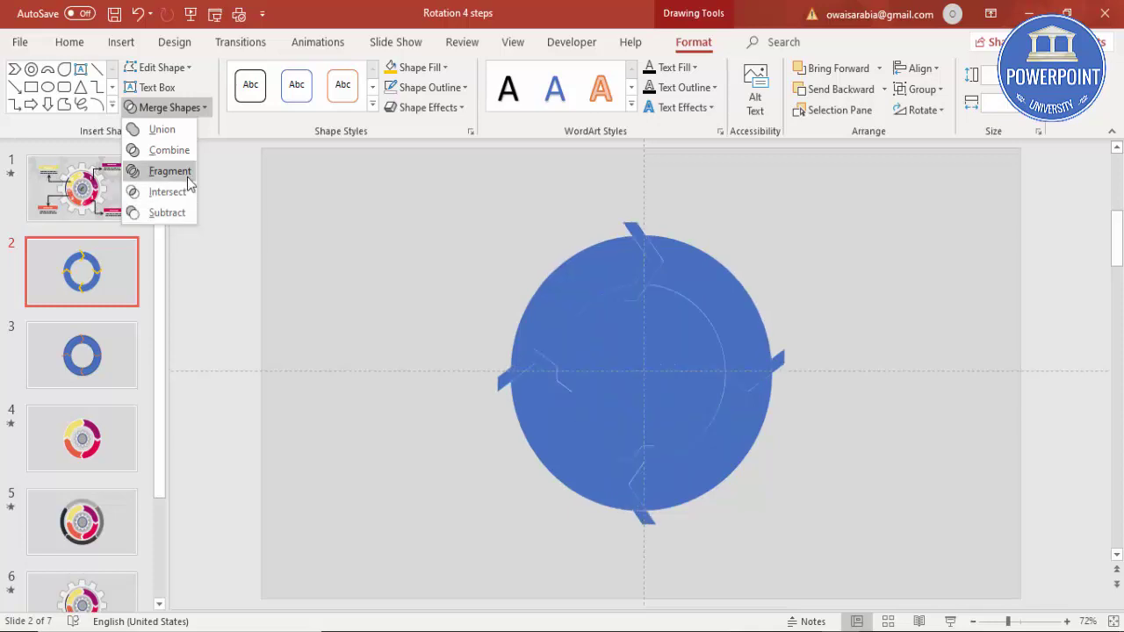
pyautogui.click(187, 177)
# Step: Delete the centre square and the two top fragments to cut a notched gap
pyautogui.click(846, 270)
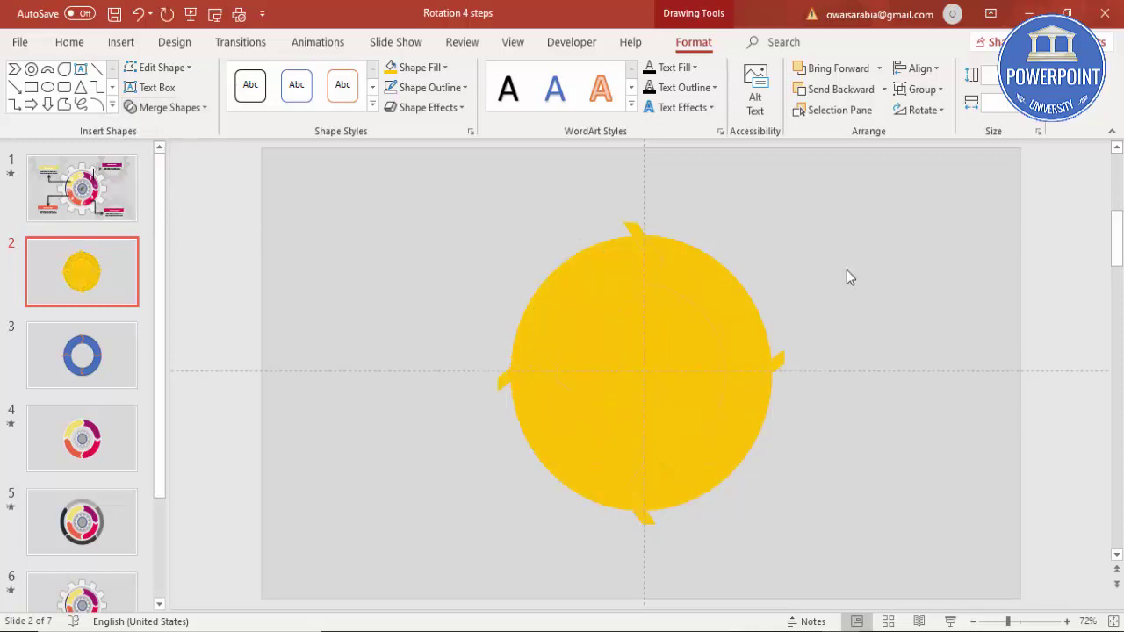
pyautogui.click(668, 319)
pyautogui.press('Delete')
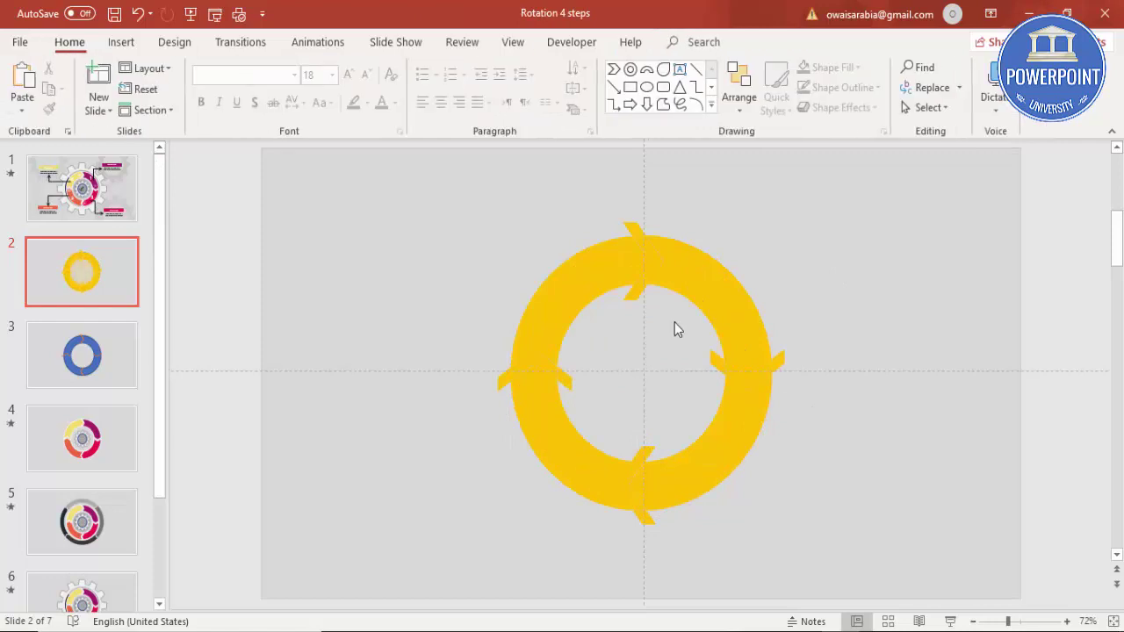
pyautogui.click(635, 232)
pyautogui.press('Delete')
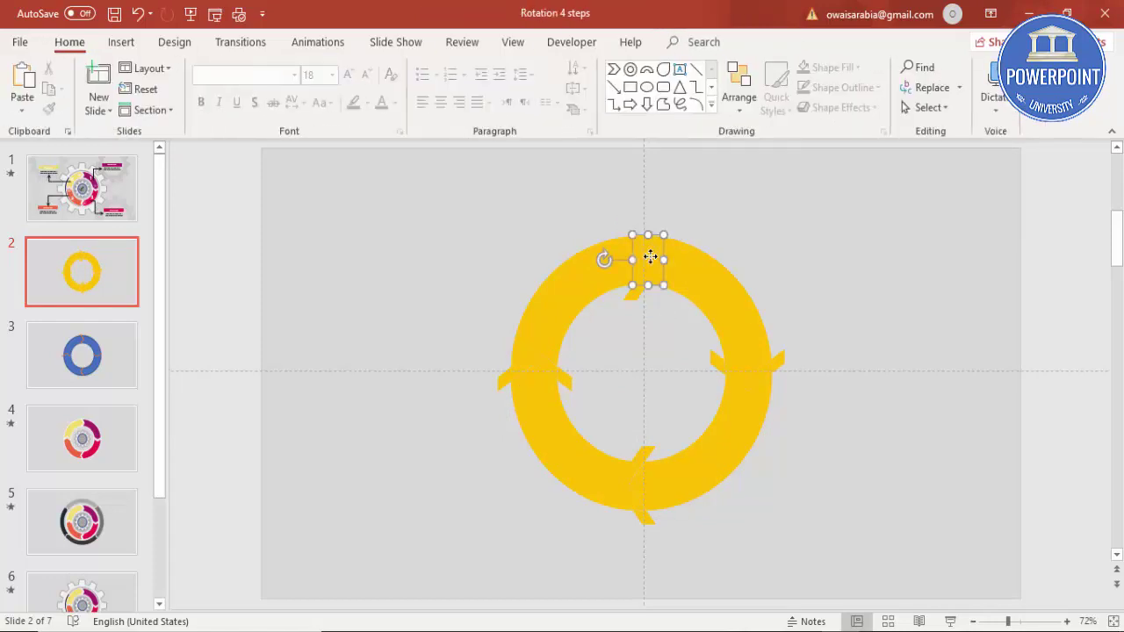
pyautogui.click(638, 295)
pyautogui.press('Delete')
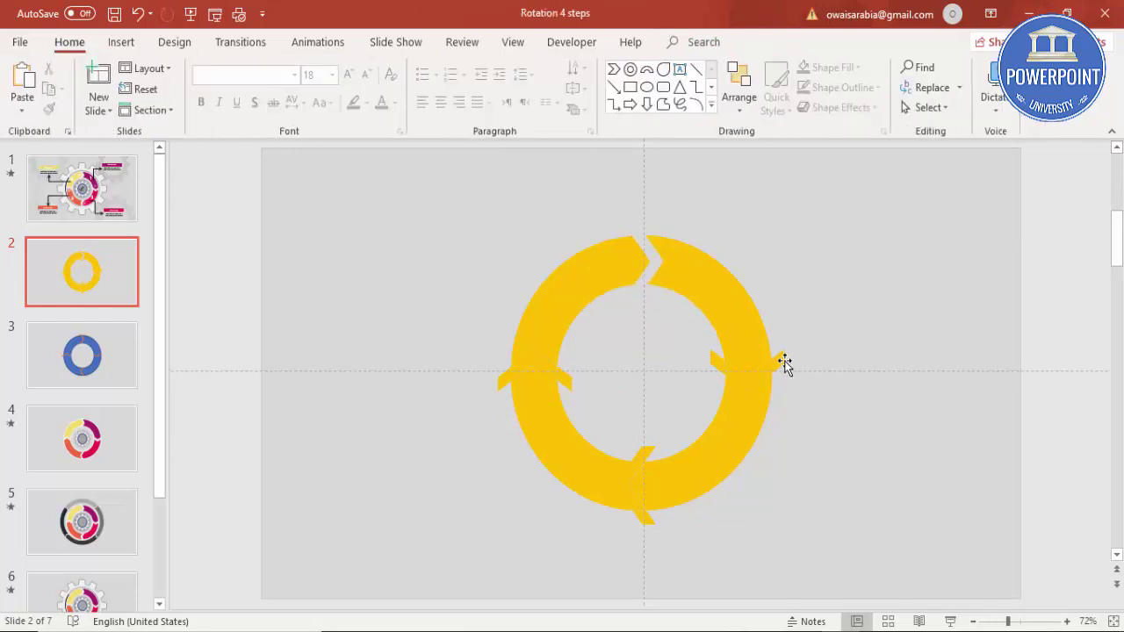
# Step: Delete the three leftover fragments at the ring's right side
pyautogui.click(777, 362)
pyautogui.press('Delete')
pyautogui.click(720, 369)
pyautogui.press('Delete')
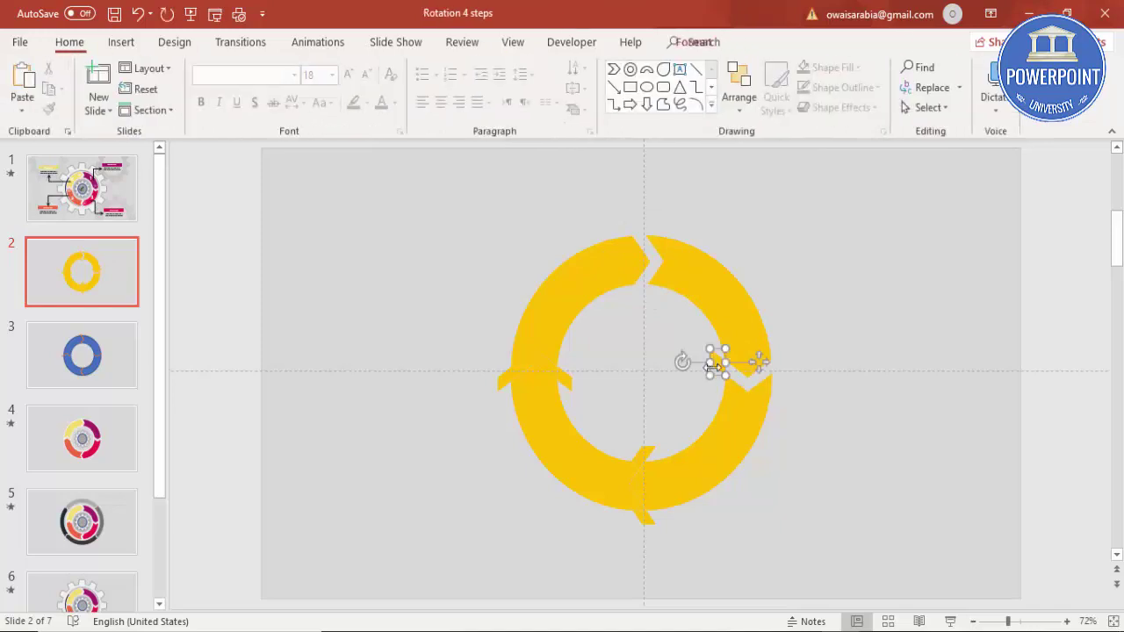
pyautogui.click(715, 365)
pyautogui.press('Delete')
# Step: Delete the three leftover fragments at the ring's bottom
pyautogui.click(639, 459)
pyautogui.press('Delete')
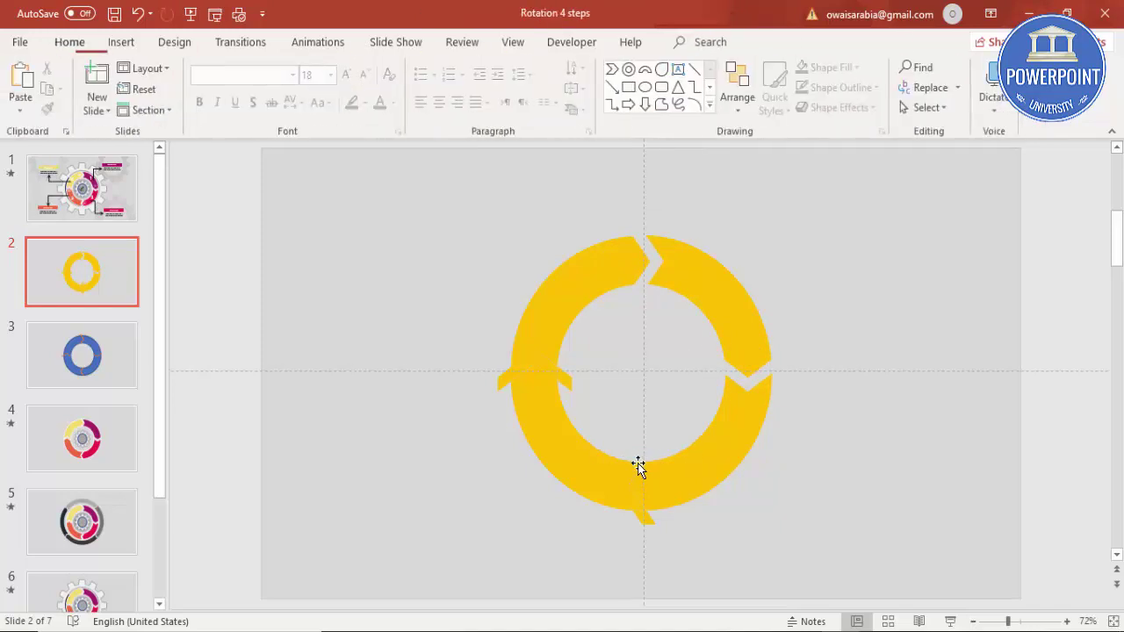
pyautogui.click(639, 483)
pyautogui.press('Delete')
pyautogui.click(644, 522)
pyautogui.press('Delete')
# Step: Delete the four leftover fragments at the ring's left side
pyautogui.click(553, 413)
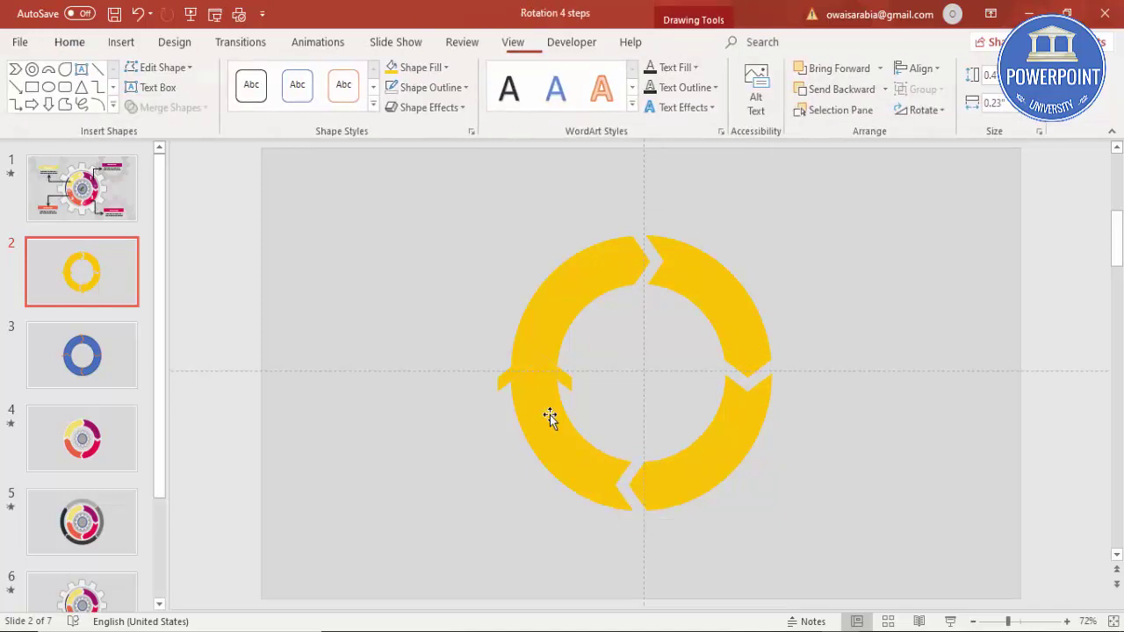
pyautogui.press('Delete')
pyautogui.click(563, 384)
pyautogui.press('Delete')
pyautogui.click(528, 372)
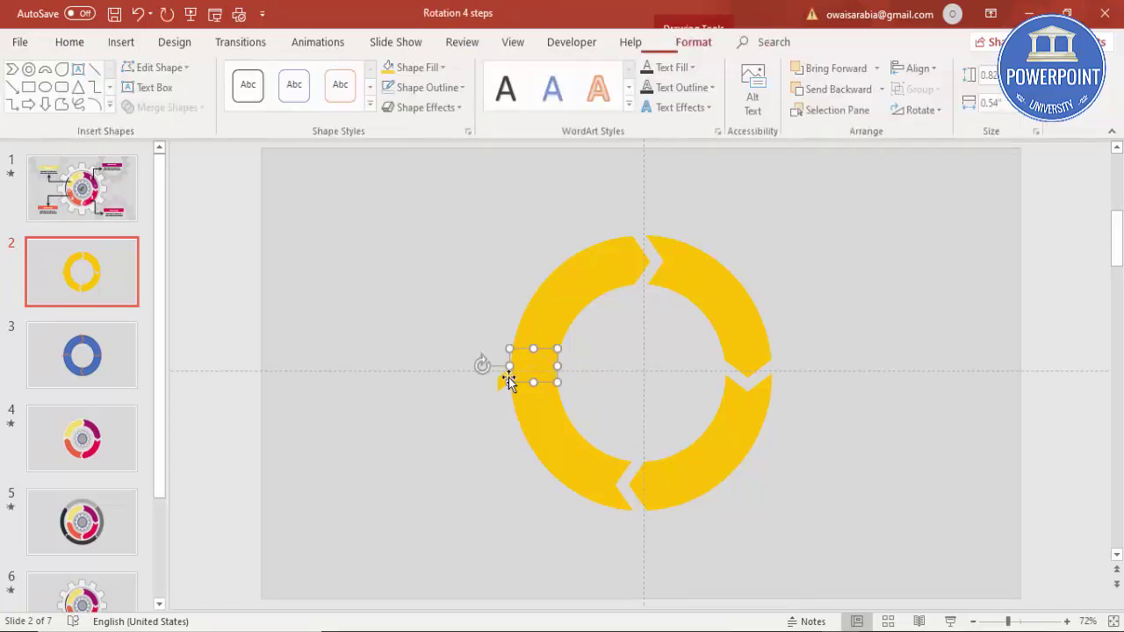
pyautogui.press('Delete')
pyautogui.click(518, 376)
pyautogui.press('Delete')
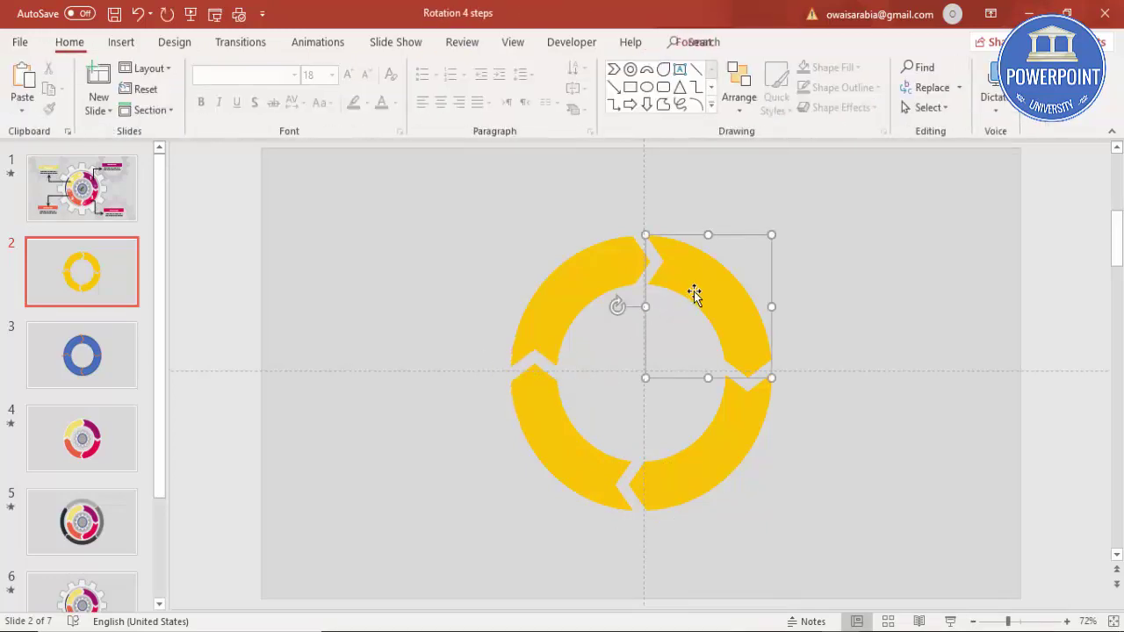
# Step: Test-move the top-right segment, undo it, and select the top-left segment
pyautogui.moveTo(695, 293); pyautogui.dragTo(793, 289)
pyautogui.hotkey('ctrl', 'z')
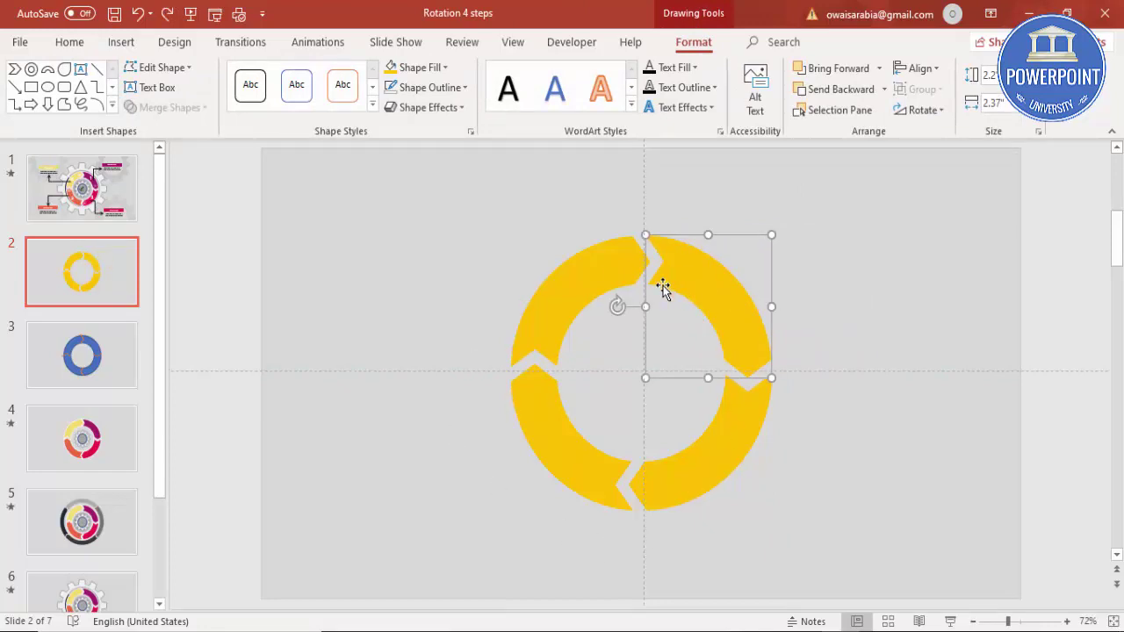
pyautogui.keyDown('shift'); pyautogui.click(566, 318); pyautogui.keyUp('shift')
# Step: Add the bottom segments to the selection and fill all four ring segments light grey
pyautogui.keyDown('shift'); pyautogui.click(551, 451); pyautogui.keyUp('shift')
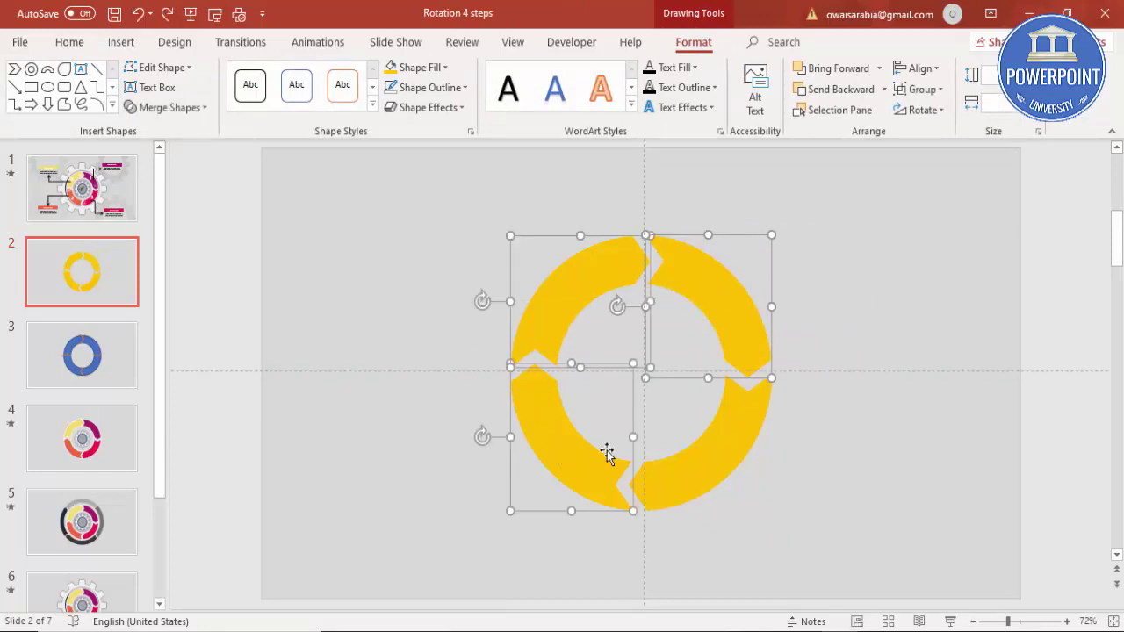
pyautogui.keyDown('shift'); pyautogui.click(702, 453); pyautogui.keyUp('shift')
pyautogui.click(437, 68)
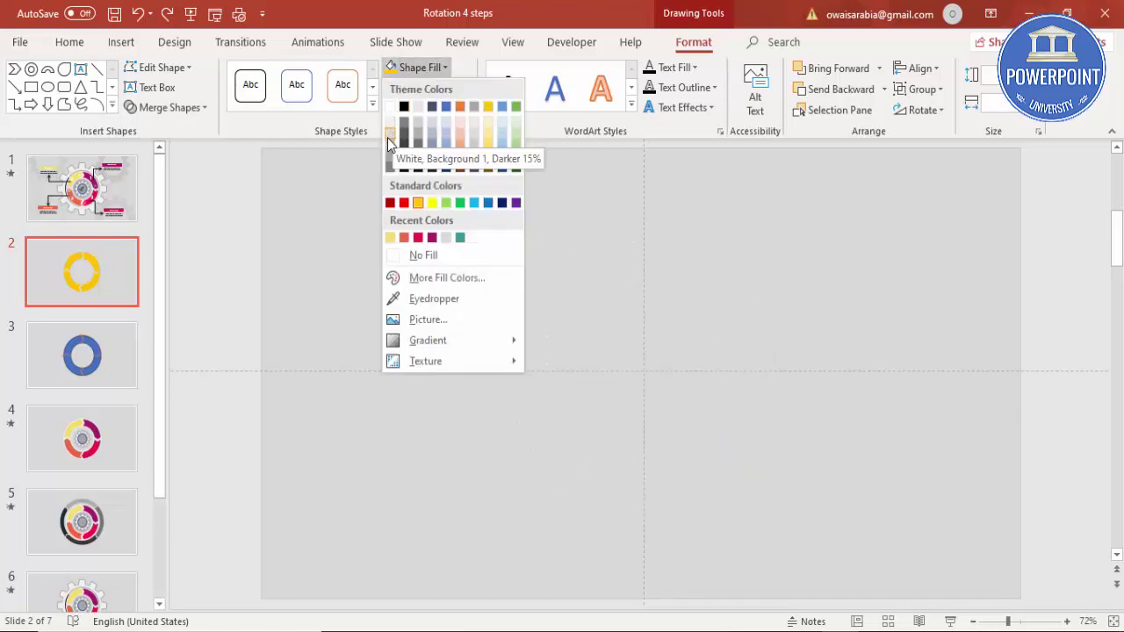
pyautogui.click(390, 155)
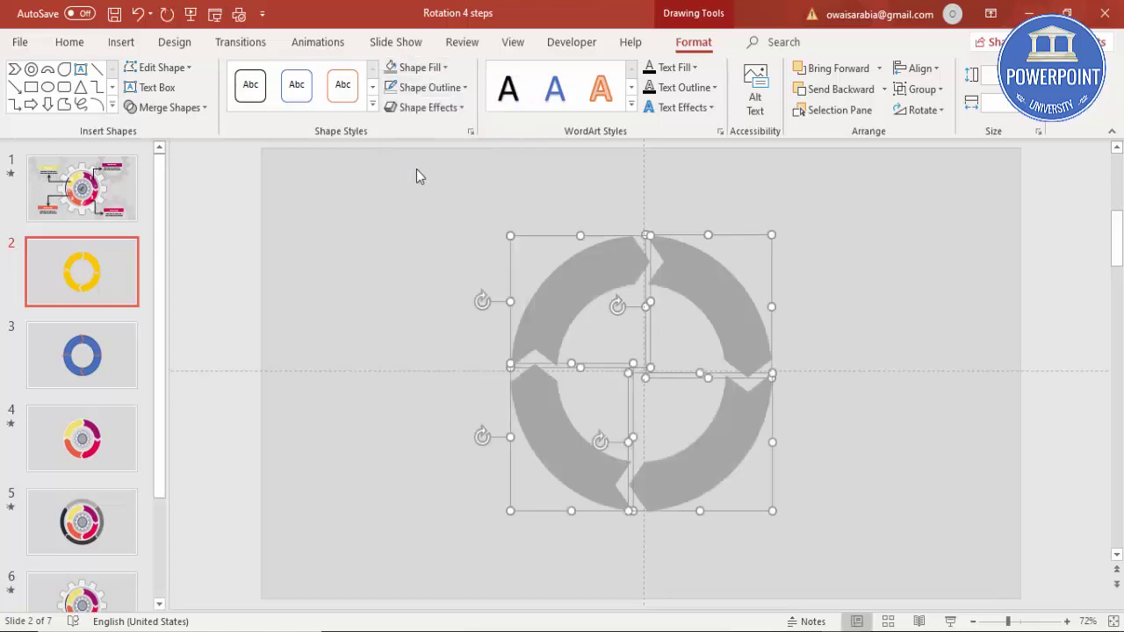
pyautogui.click(793, 297)
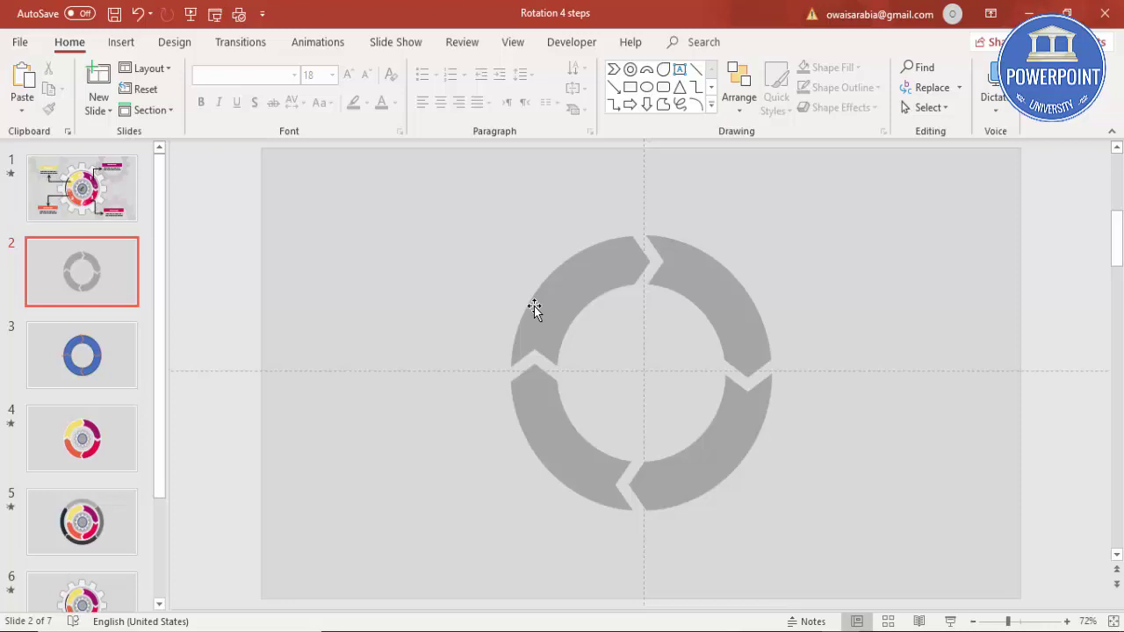
# Step: Insert a new blank slide after slide 2
pyautogui.hotkey('ctrl', 'z')
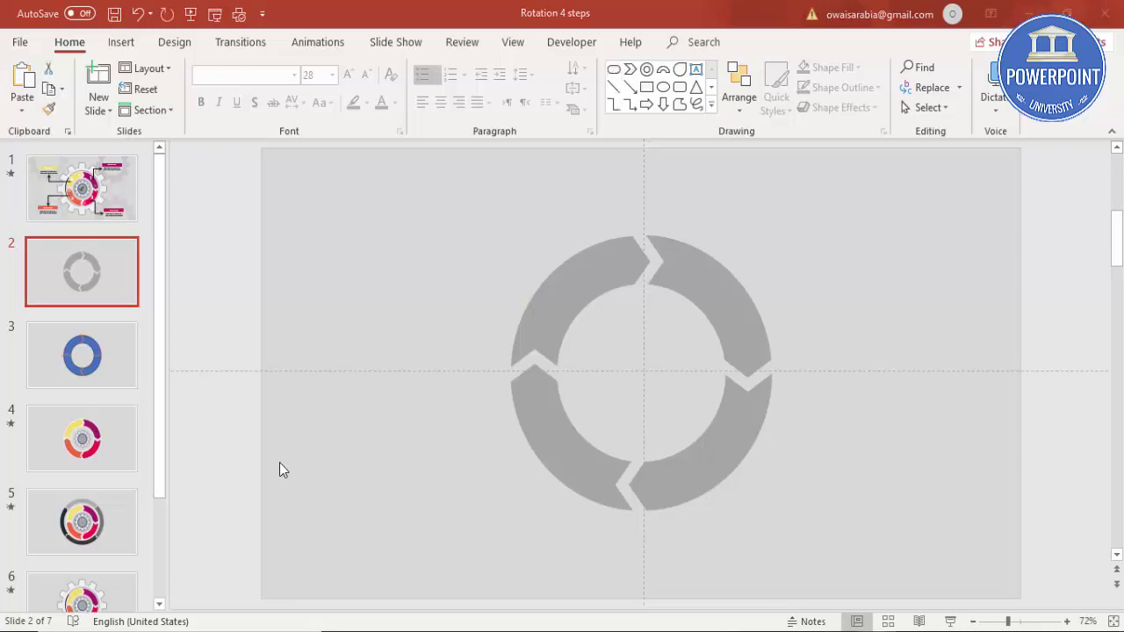
pyautogui.click(117, 209)
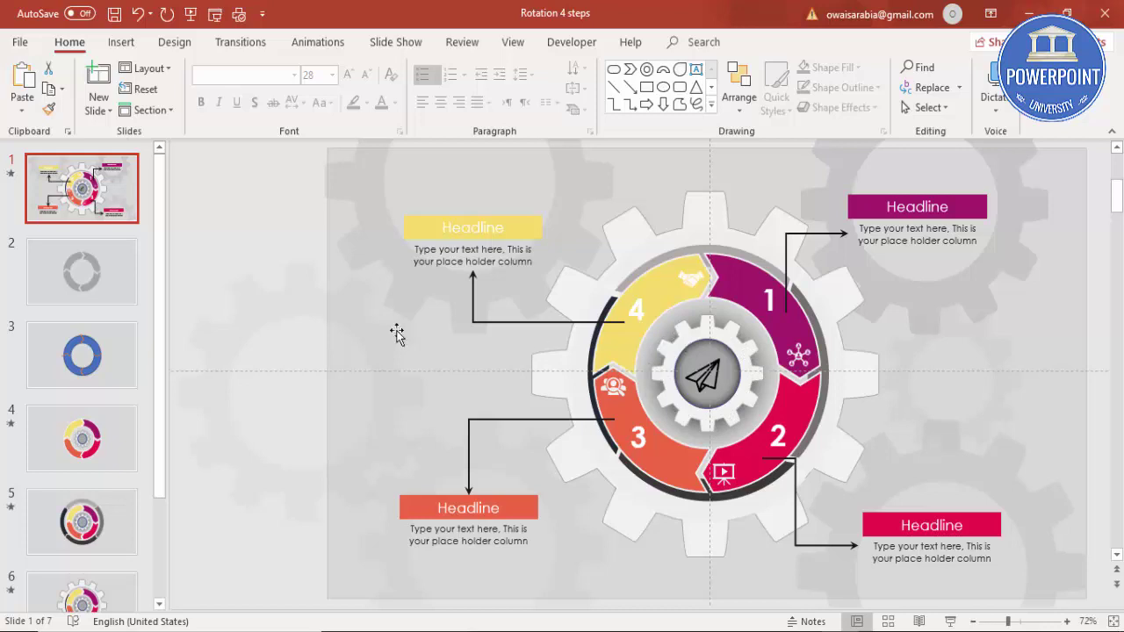
pyautogui.click(121, 318)
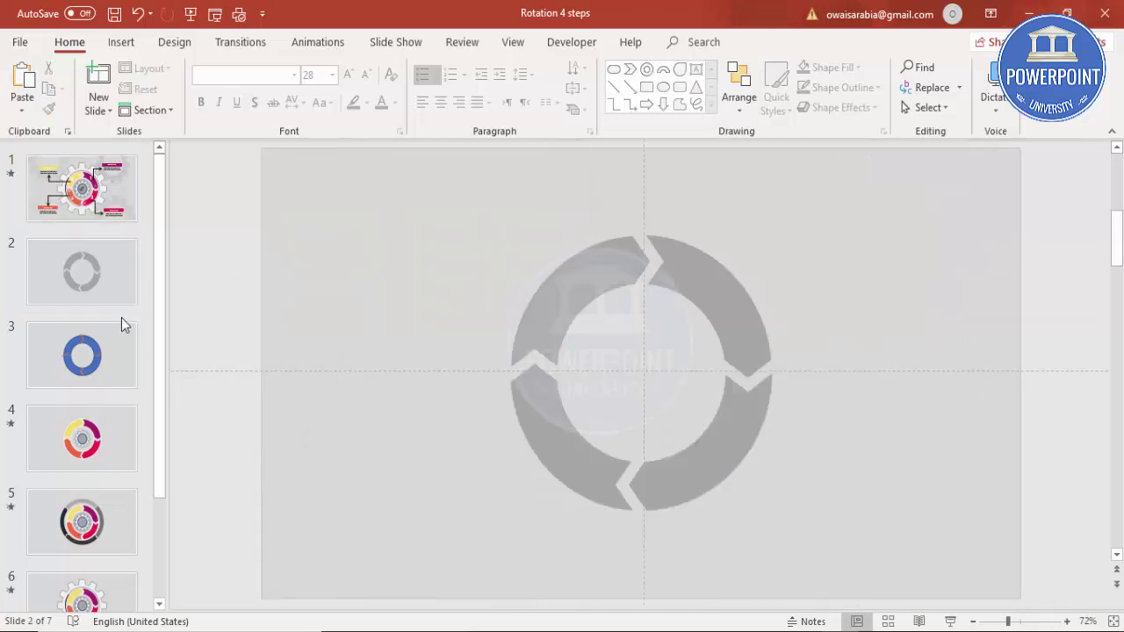
pyautogui.rightClick(121, 318)
pyautogui.click(190, 380)
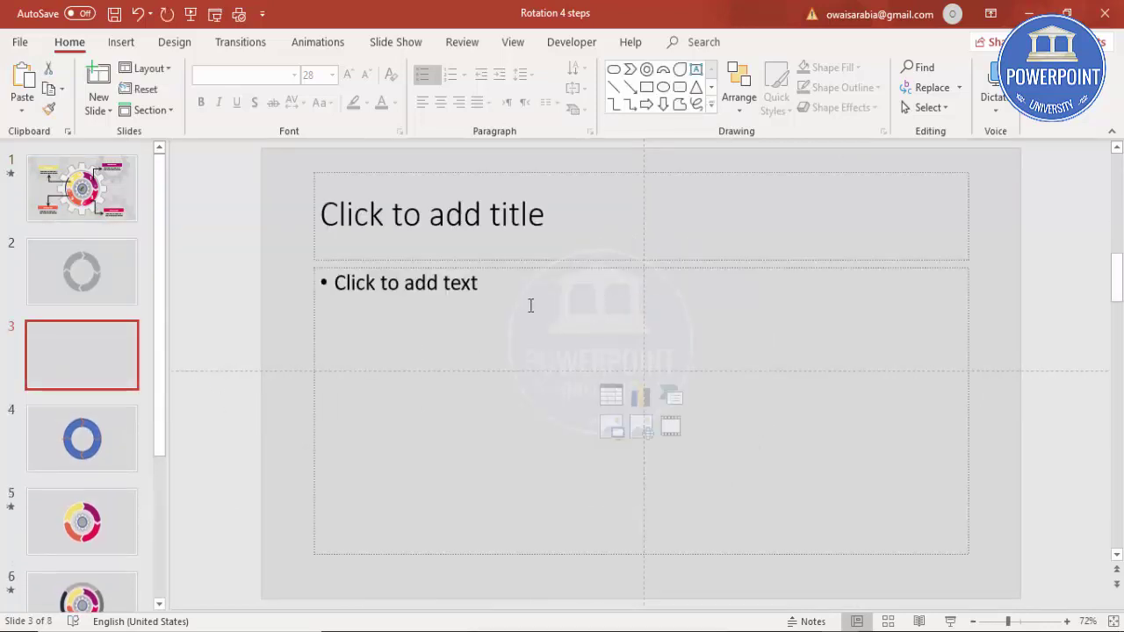
# Step: Delete the content and title placeholders so slide 3 is empty
pyautogui.click(557, 264)
pyautogui.press('Delete')
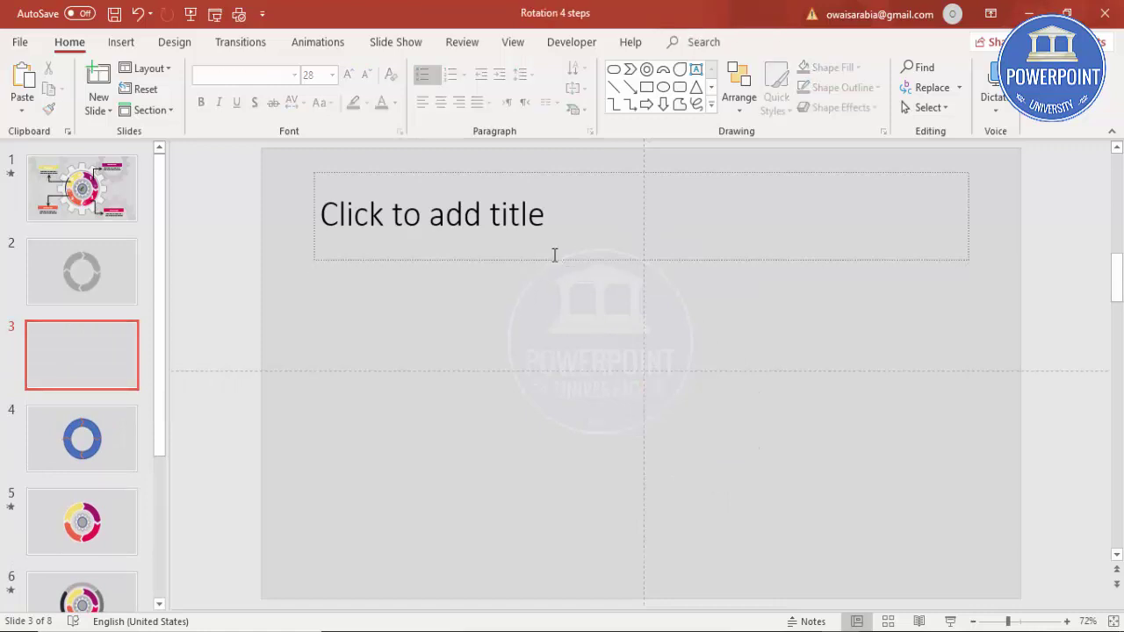
pyautogui.click(555, 254)
pyautogui.click(559, 264)
pyautogui.press('Delete')
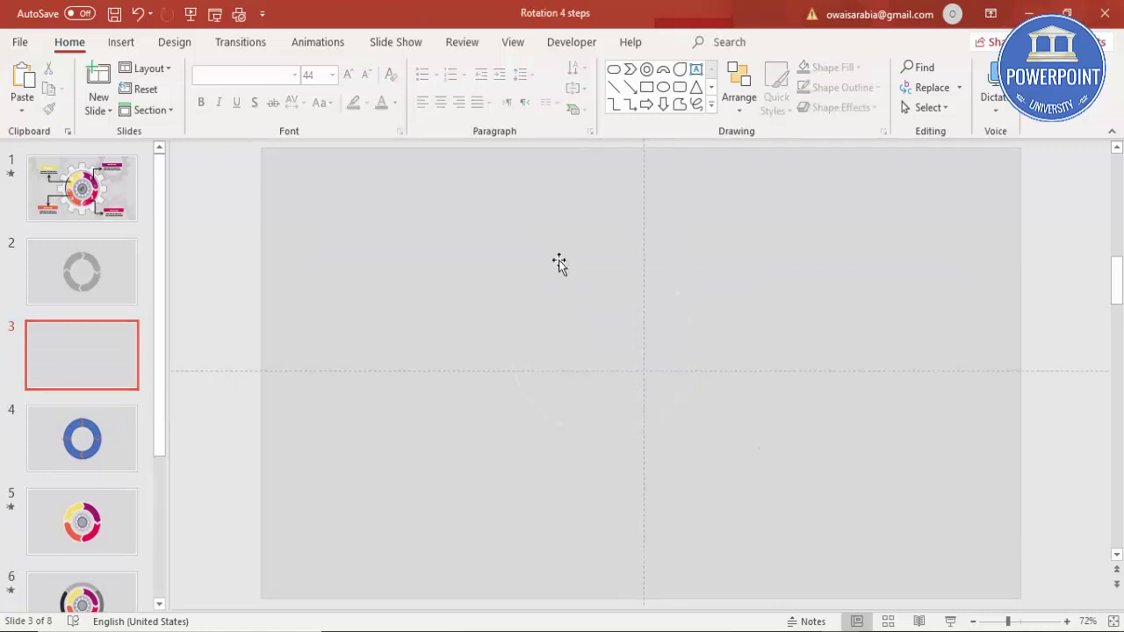
pyautogui.click(123, 44)
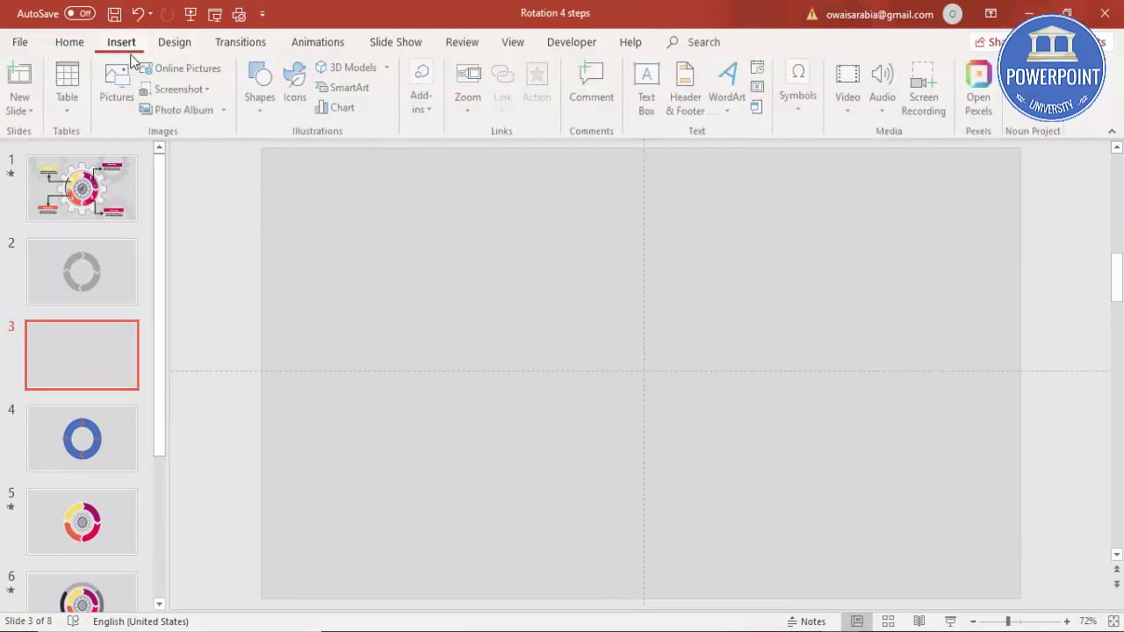
# Step: Draw a Flowchart: Terminator bar on the vertical centre guide and stretch it taller
pyautogui.click(262, 111)
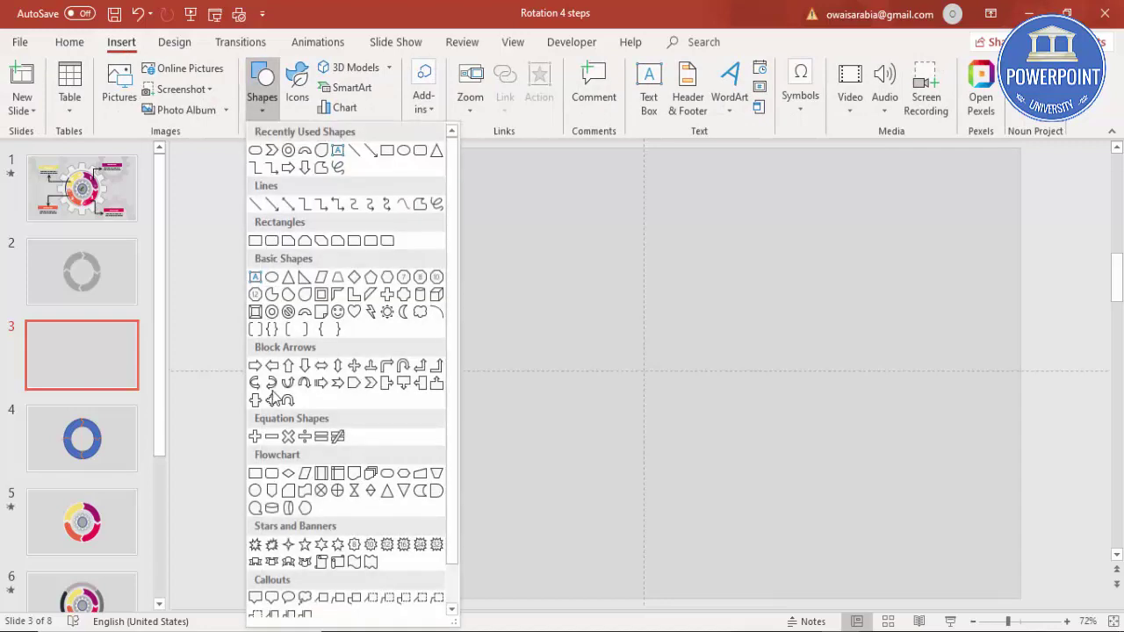
pyautogui.click(387, 479)
pyautogui.moveTo(613, 308)
pyautogui.mouseDown()
pyautogui.moveTo(637, 363)
pyautogui.moveTo(640, 457)
pyautogui.mouseUp()
pyautogui.moveTo(630, 414); pyautogui.dragTo(646, 405)
pyautogui.moveTo(658, 298); pyautogui.dragTo(657, 282)
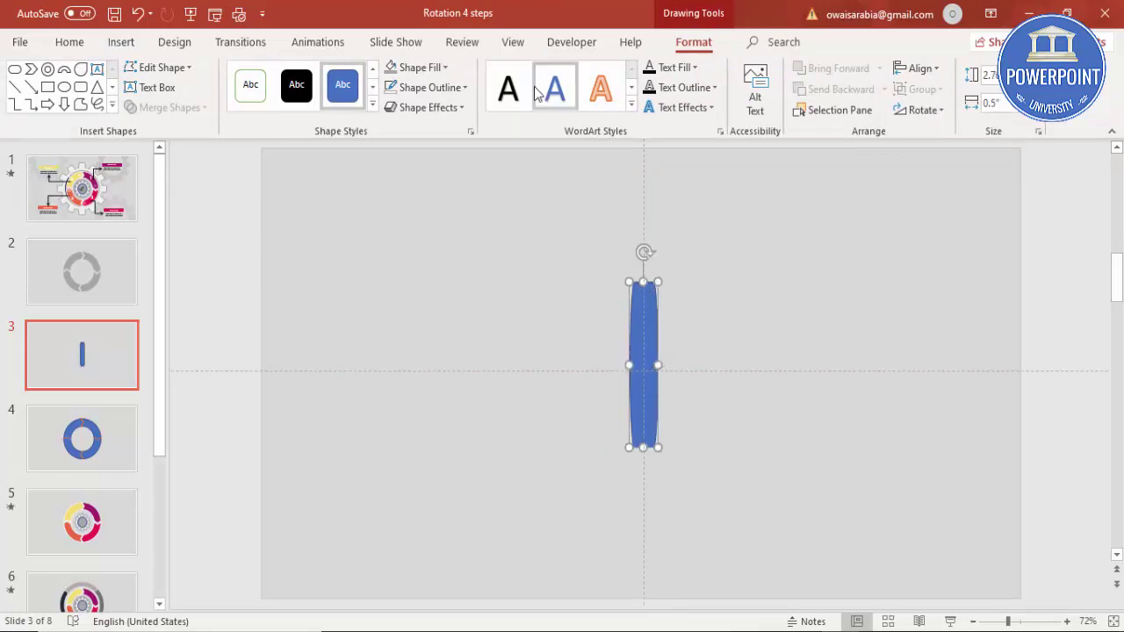
# Step: Remove the bar's outline and align it to the slide's centre and middle
pyautogui.click(459, 88)
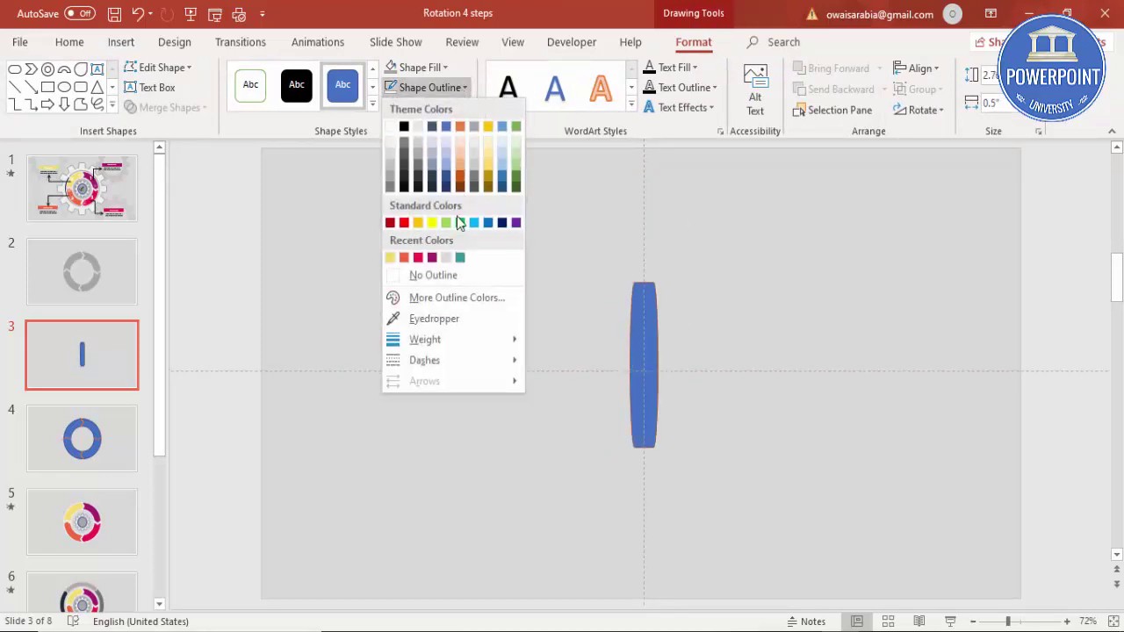
pyautogui.click(459, 275)
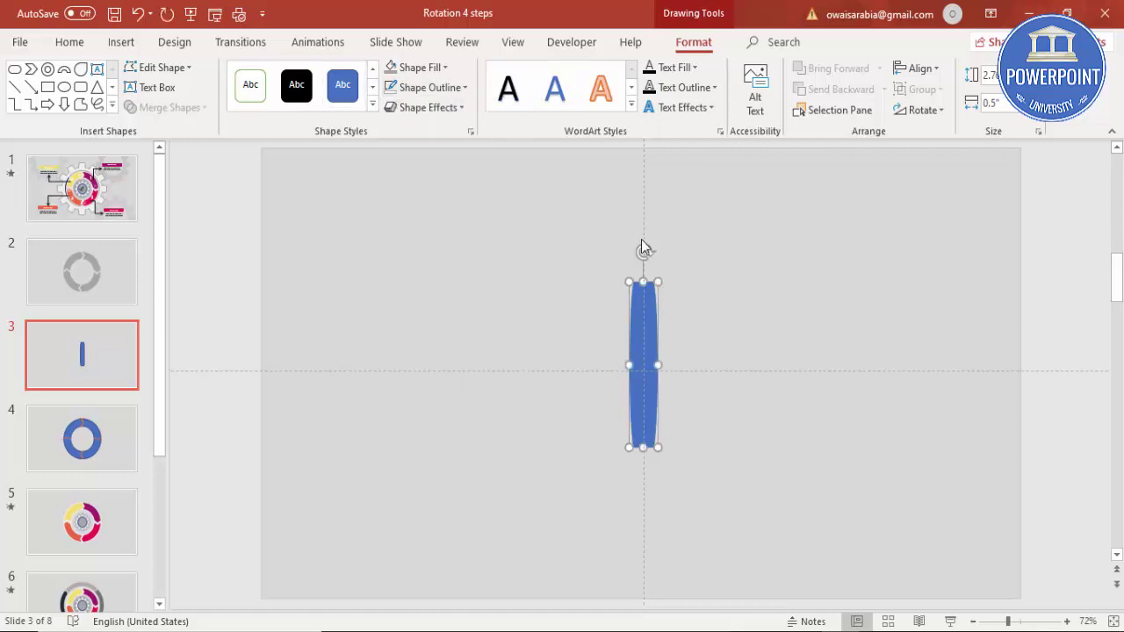
pyautogui.click(919, 68)
pyautogui.click(936, 110)
pyautogui.click(919, 68)
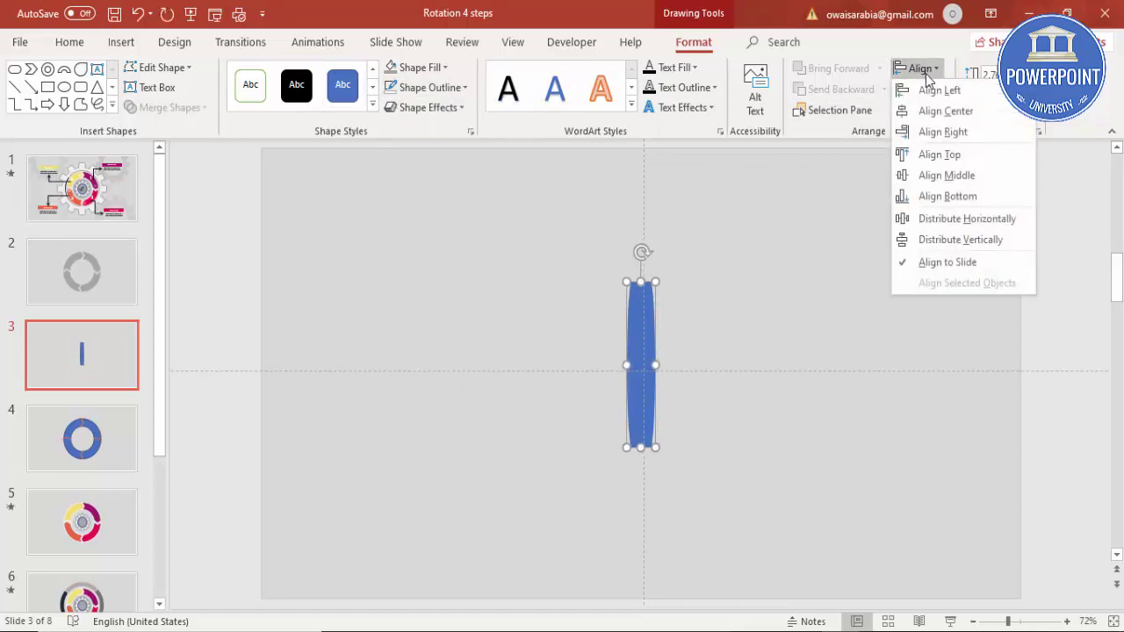
pyautogui.click(936, 176)
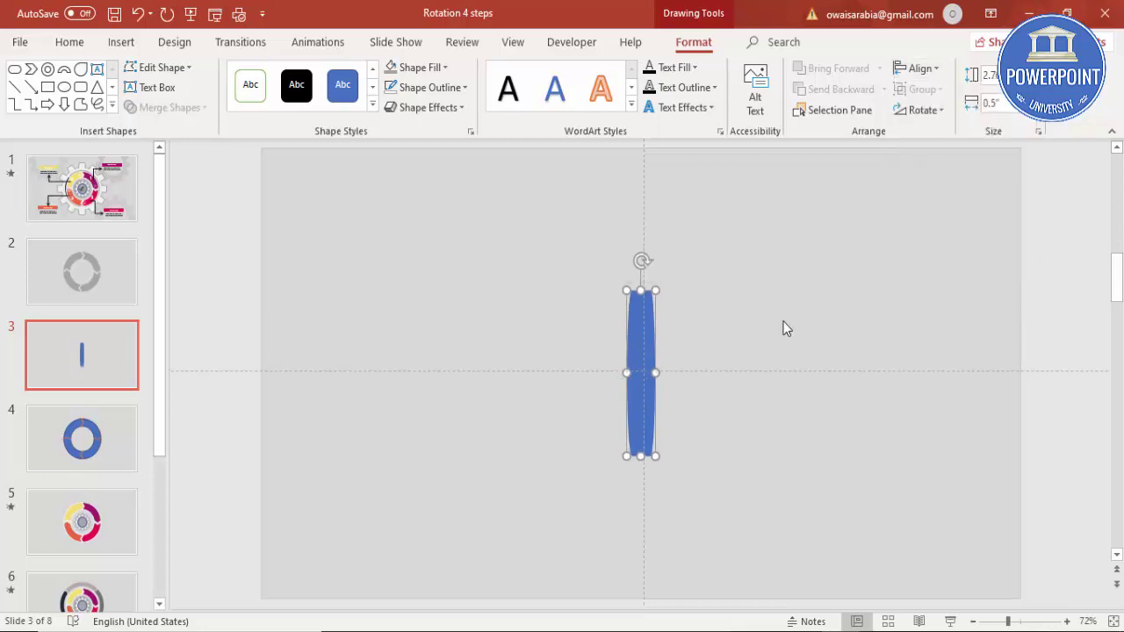
# Step: Duplicate the bar with Ctrl+D and centre the copy on the slide as well
pyautogui.hotkey('ctrl', 'd')
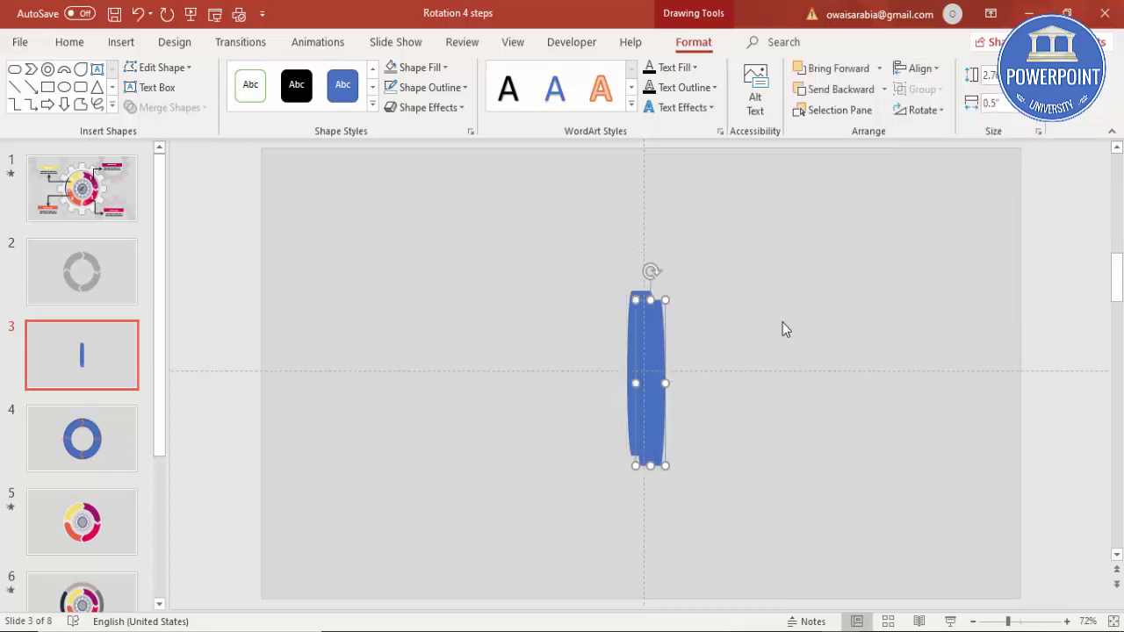
pyautogui.click(917, 70)
pyautogui.click(940, 110)
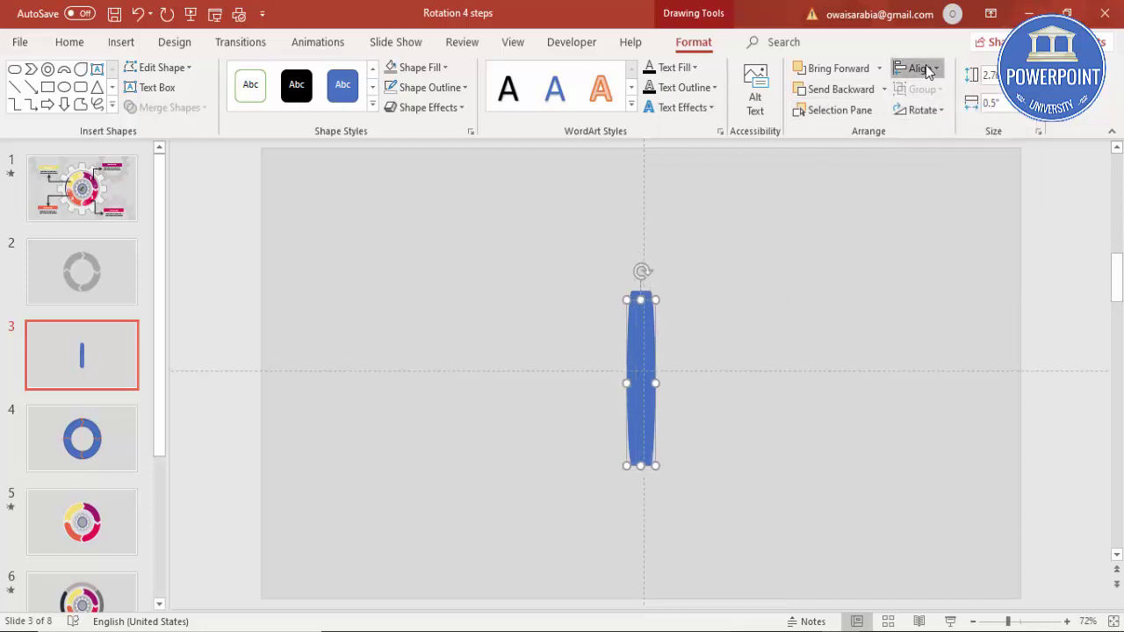
pyautogui.click(917, 68)
pyautogui.click(946, 175)
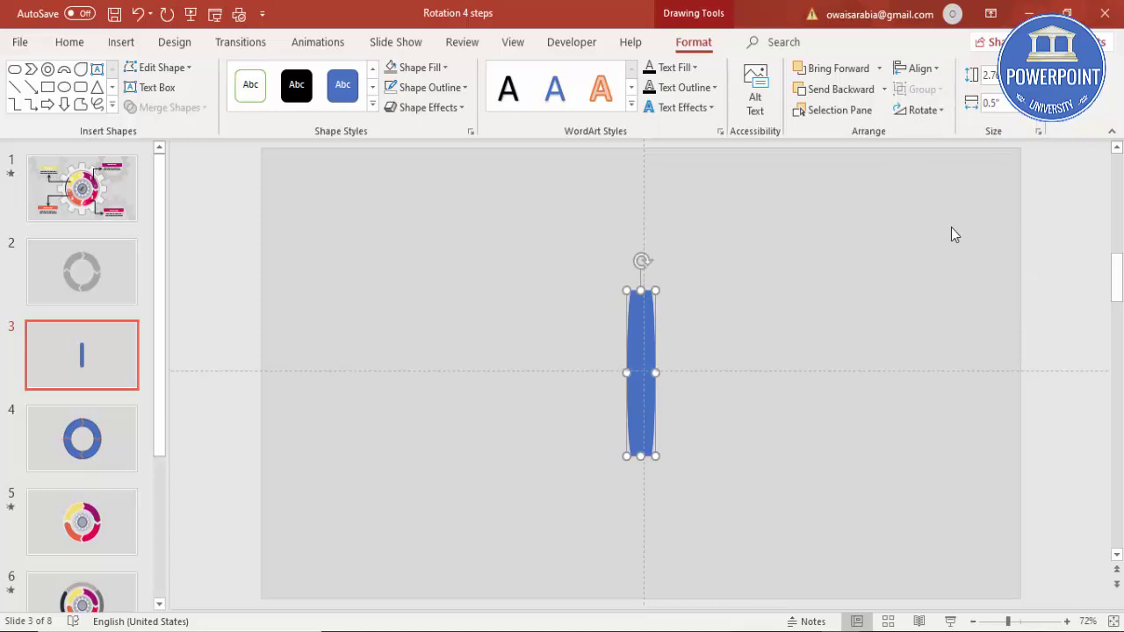
# Step: Rotate the duplicated bars in seven 15° steps so the spokes fan around the centre
pyautogui.hotkey('alt', 'Right')
pyautogui.hotkey('alt', 'Right')
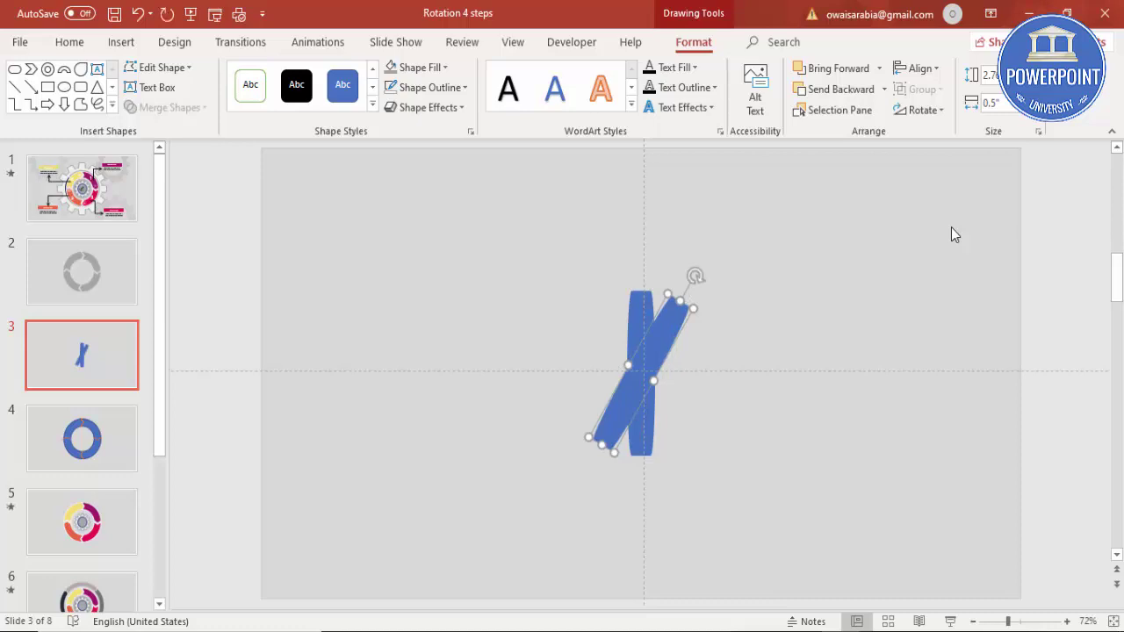
pyautogui.hotkey('alt', 'Right')
pyautogui.hotkey('alt', 'Right')
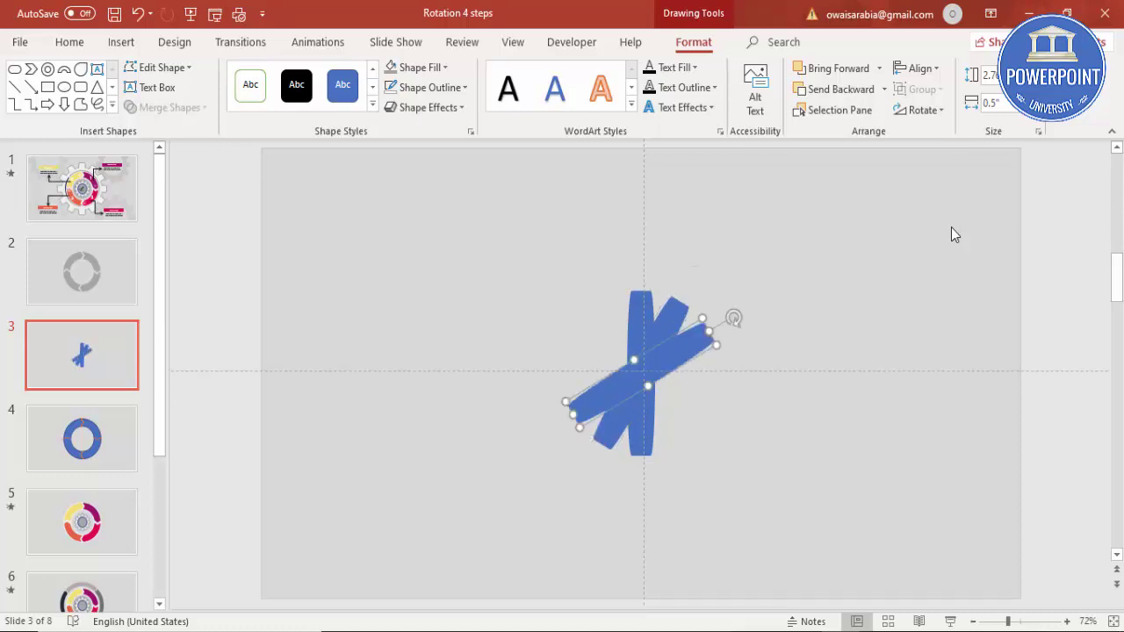
pyautogui.hotkey('alt', 'Right')
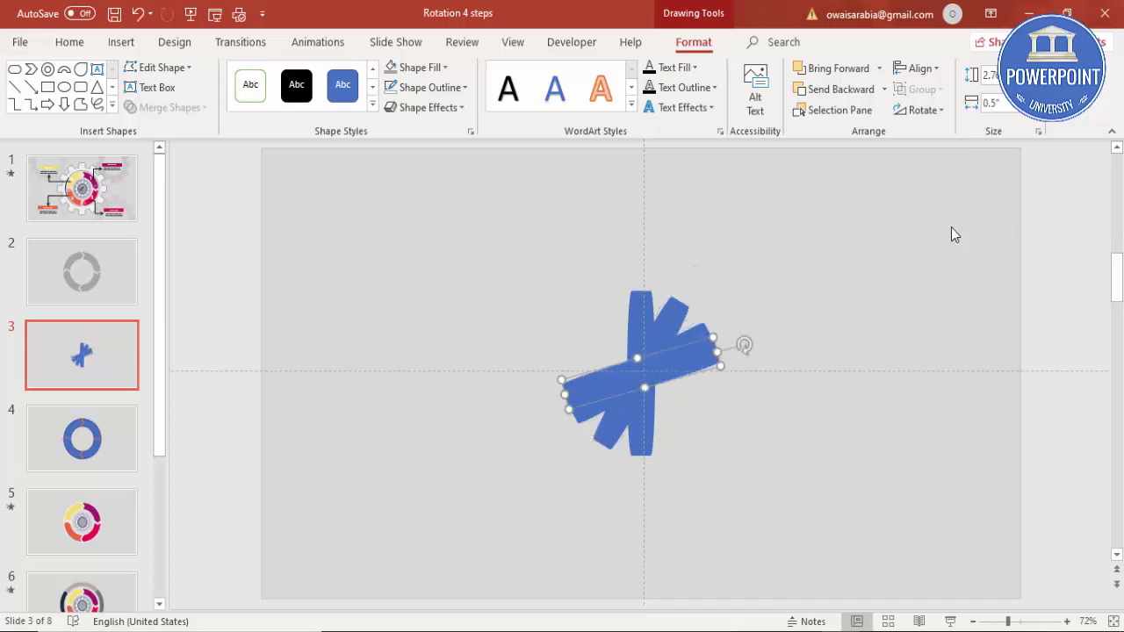
pyautogui.hotkey('alt', 'Right')
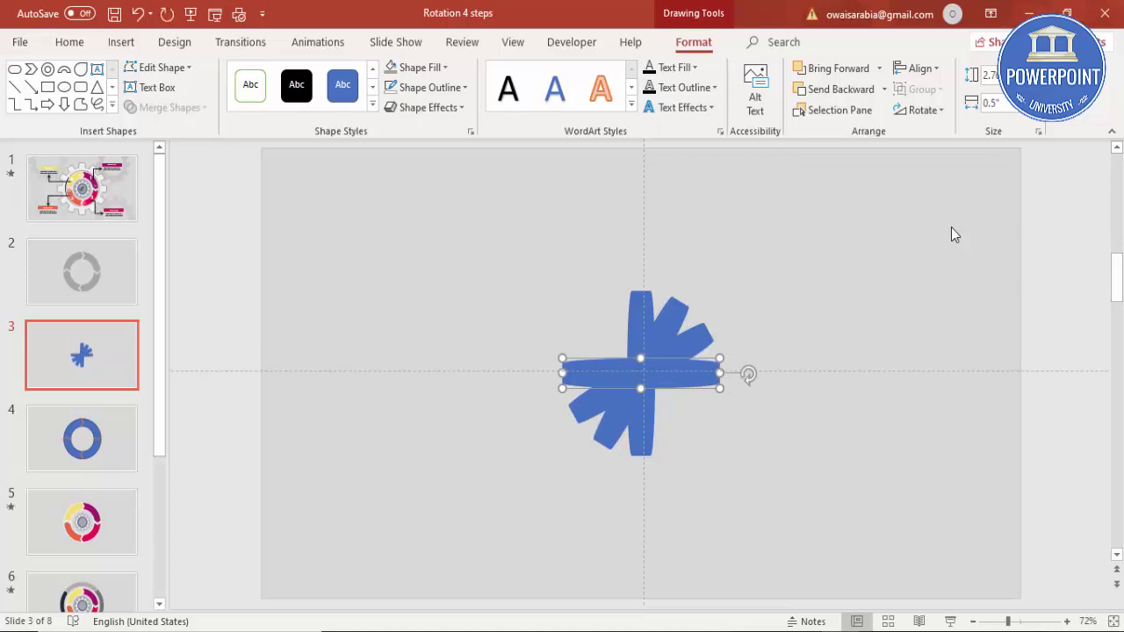
pyautogui.hotkey('alt', 'Right')
pyautogui.hotkey('alt', 'Right')
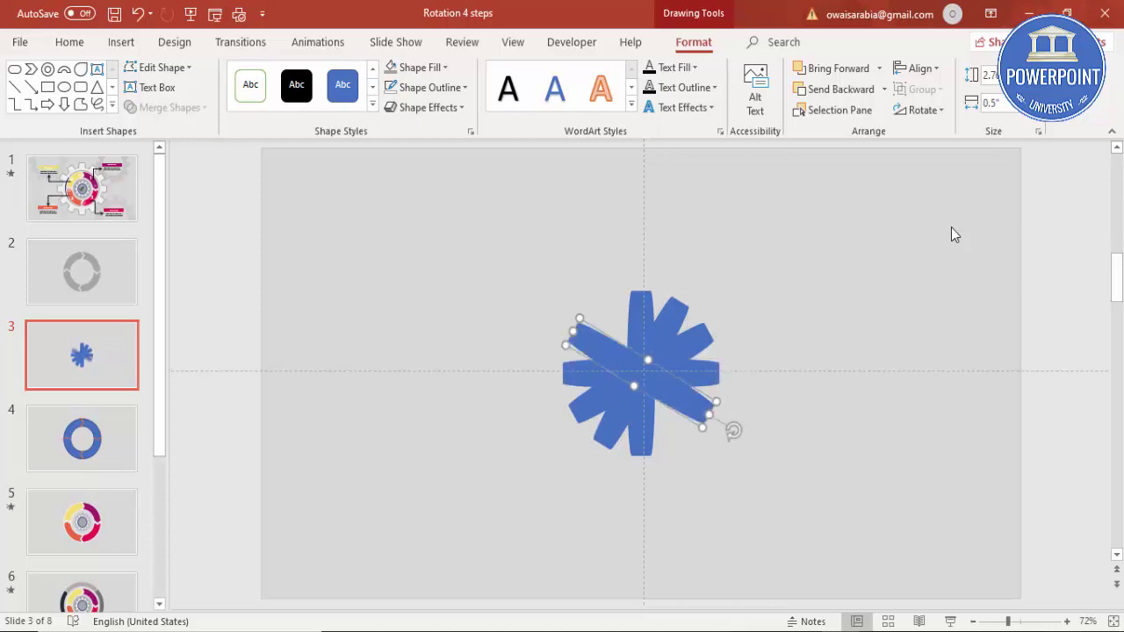
pyautogui.hotkey('alt', 'Right')
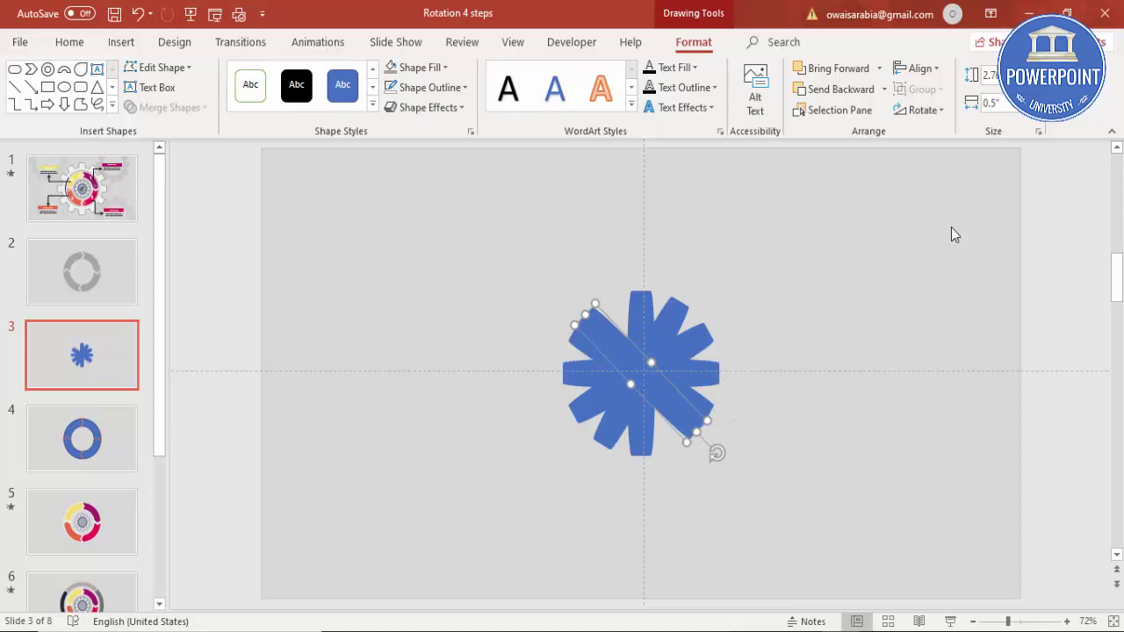
pyautogui.hotkey('alt', 'Right')
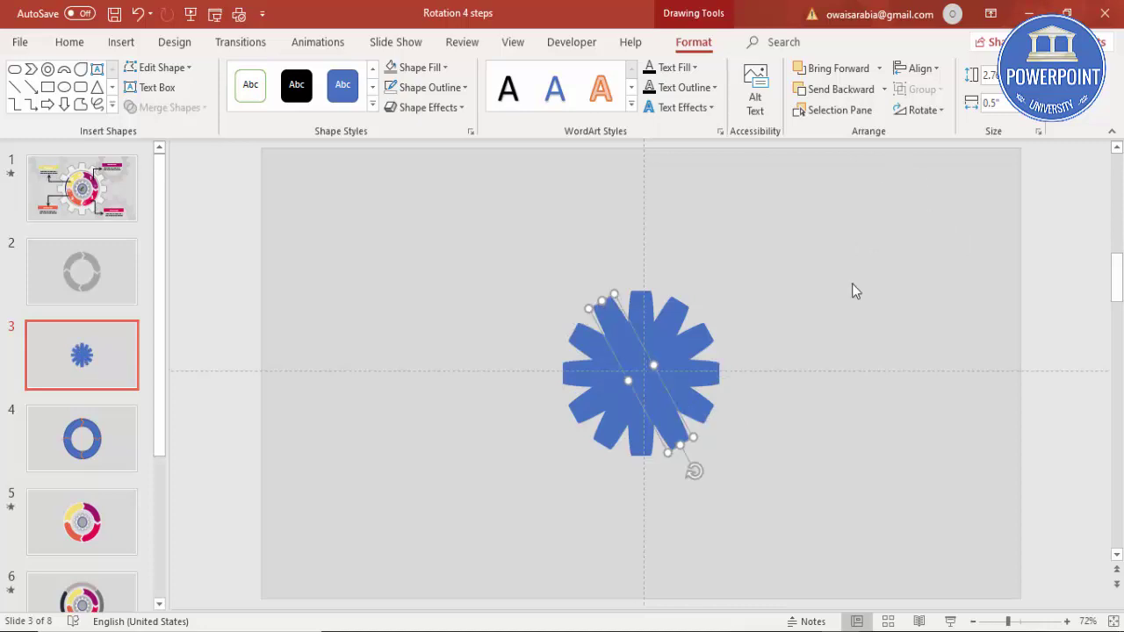
pyautogui.click(779, 342)
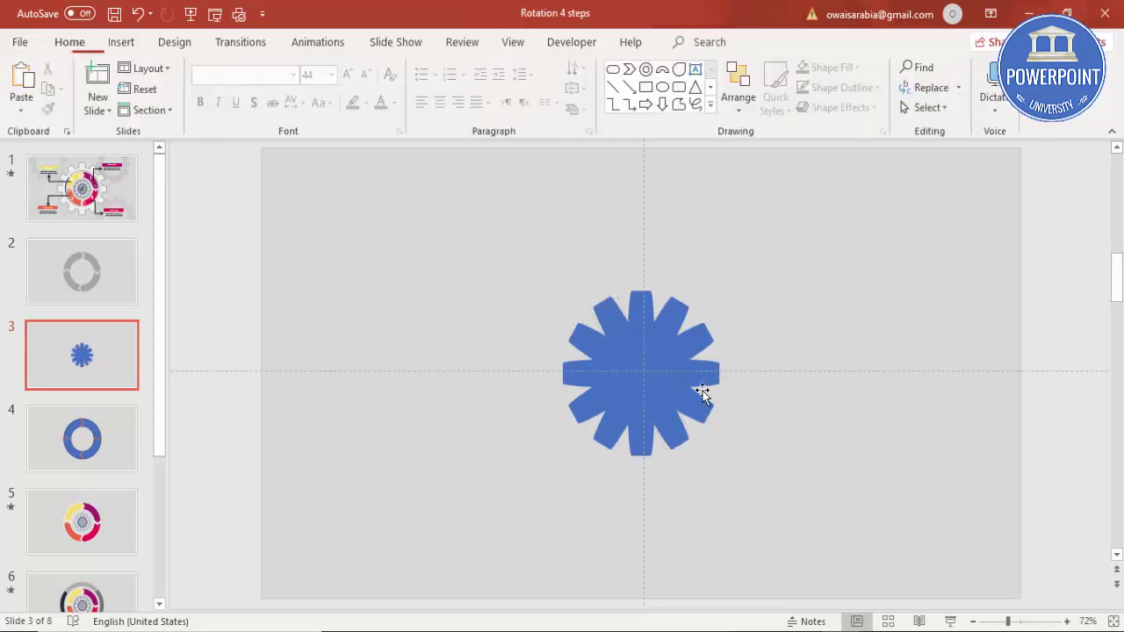
# Step: Draw a circle beside the blue teeth, fill it grey and remove its outline
pyautogui.click(117, 46)
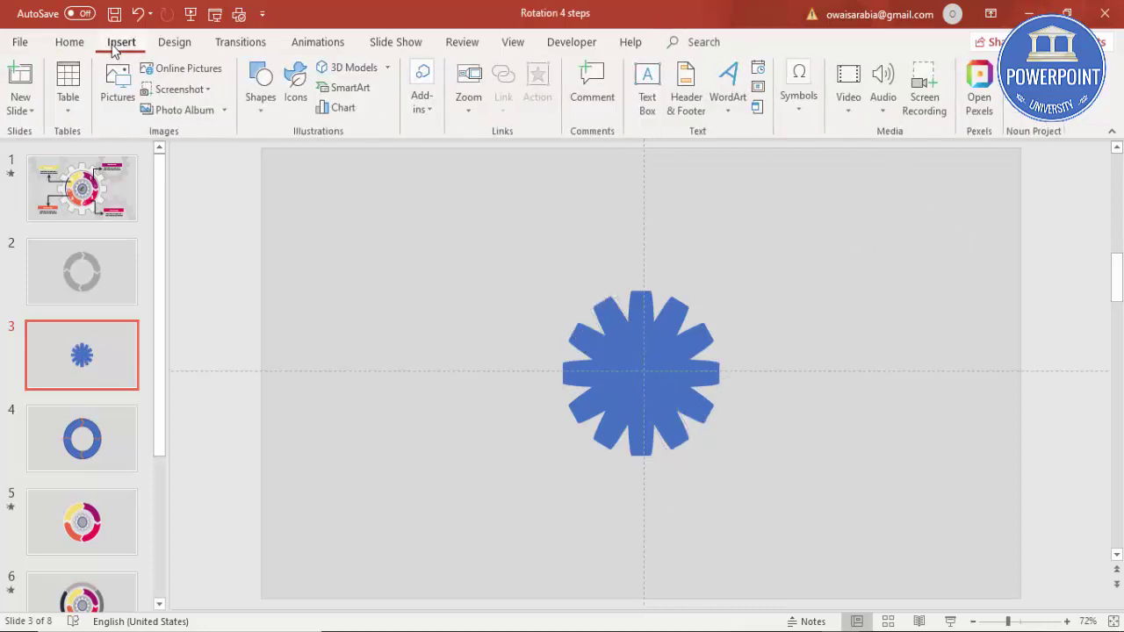
pyautogui.click(264, 98)
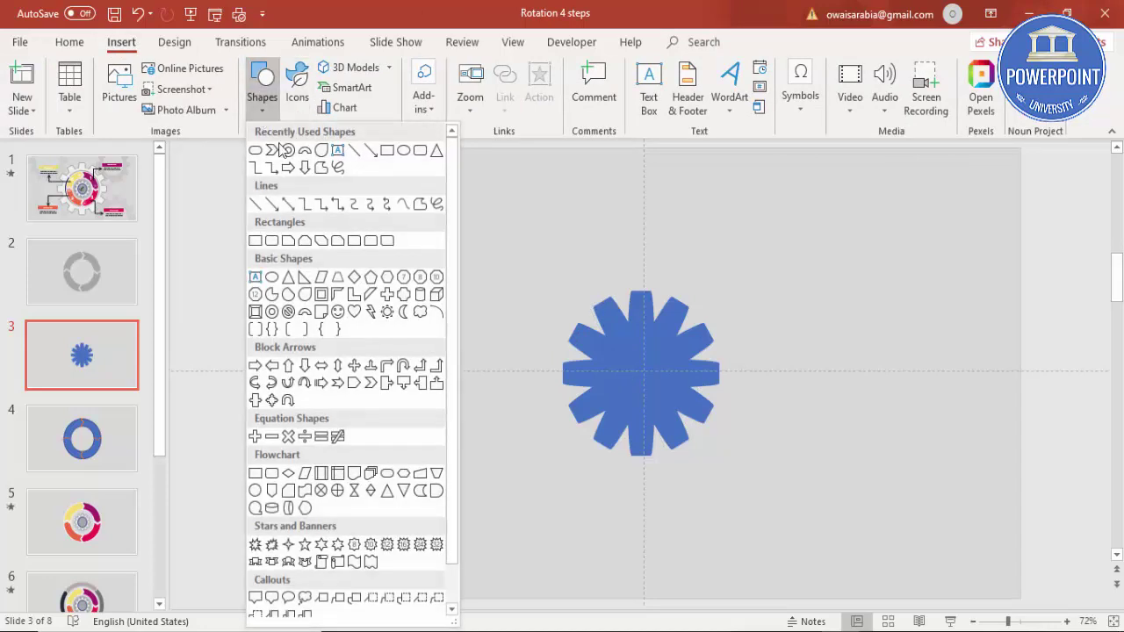
pyautogui.click(272, 278)
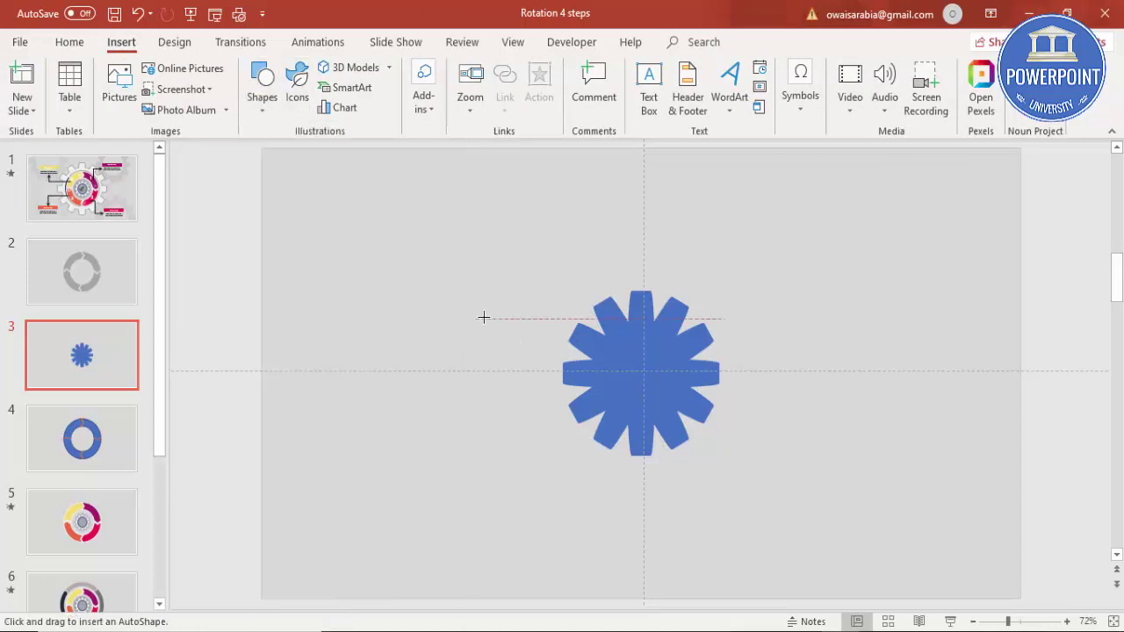
pyautogui.moveTo(483, 317); pyautogui.dragTo(603, 444)
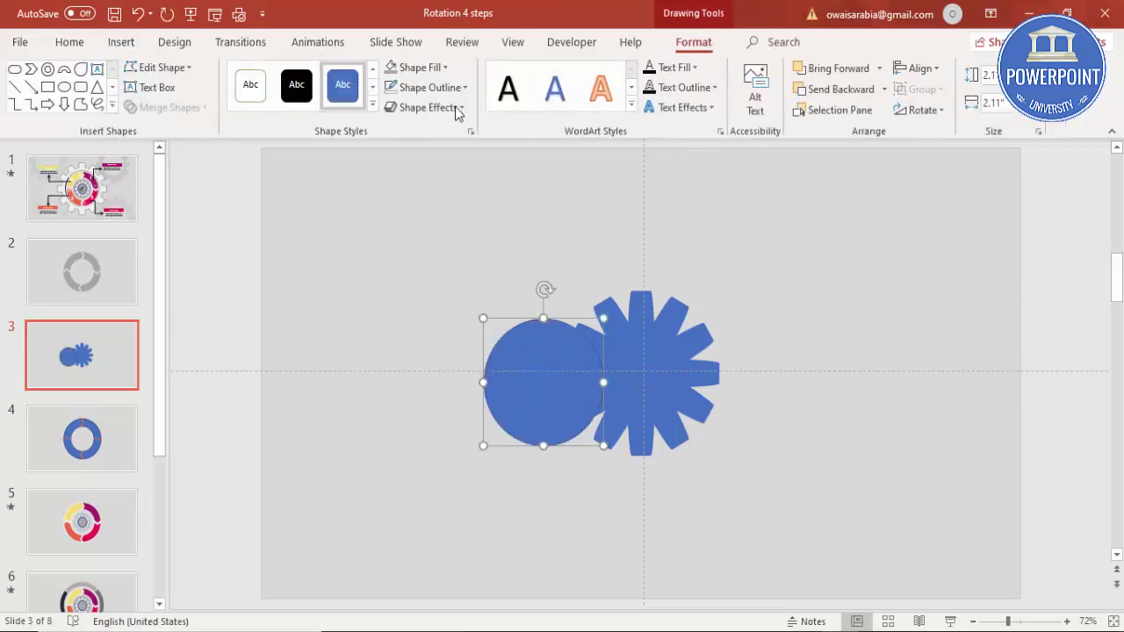
pyautogui.click(392, 67)
pyautogui.click(425, 83)
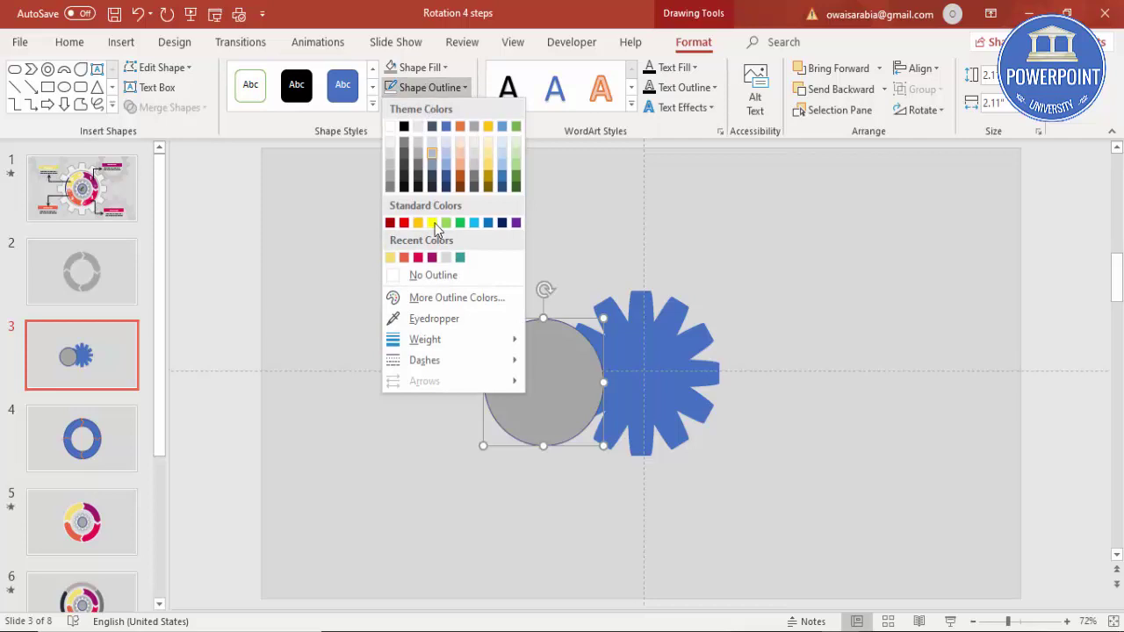
pyautogui.click(450, 278)
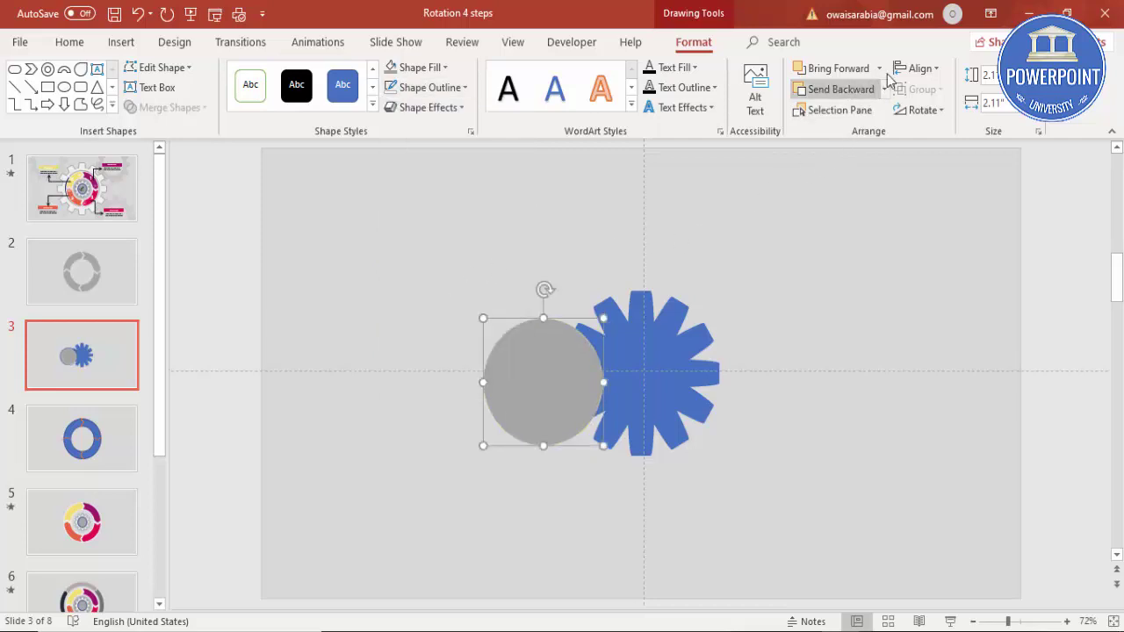
# Step: Align the grey circle and teeth by center and middle, then deselect
pyautogui.click(915, 71)
pyautogui.click(946, 110)
pyautogui.click(917, 69)
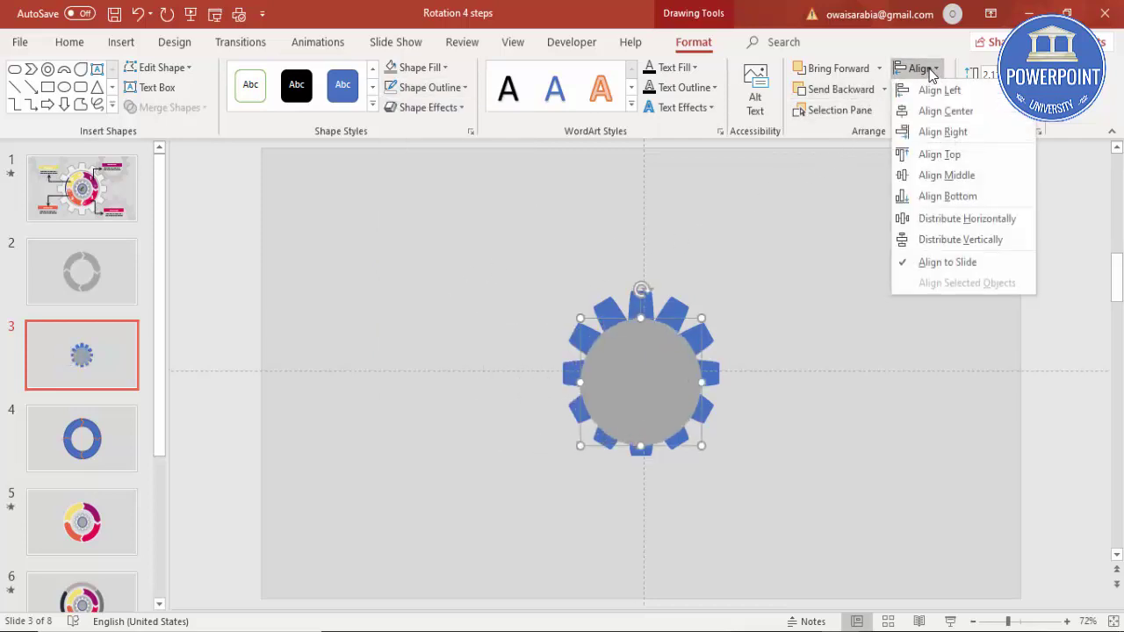
pyautogui.click(961, 179)
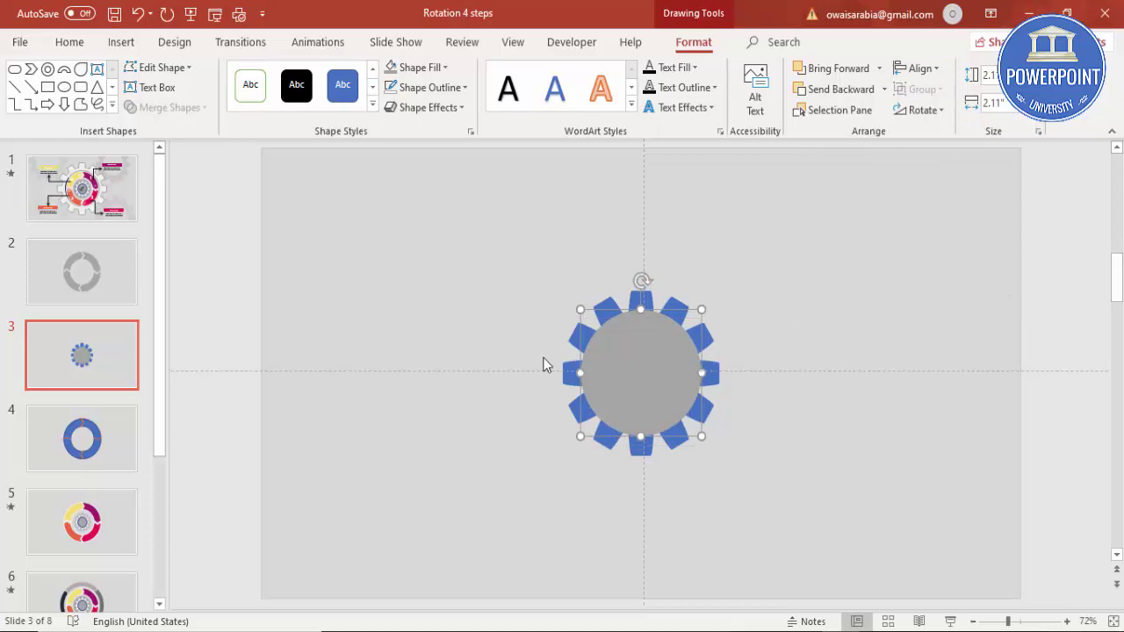
pyautogui.click(748, 482)
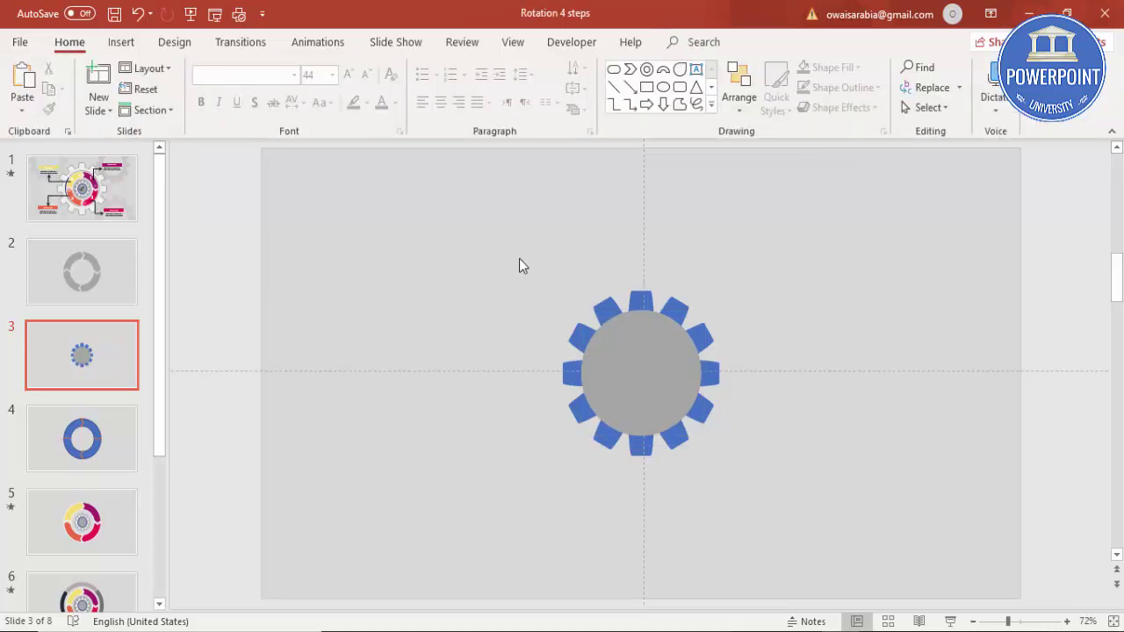
# Step: Union the circle and all blue teeth into one gear shape, then reselect it
pyautogui.moveTo(519, 259); pyautogui.dragTo(838, 527)
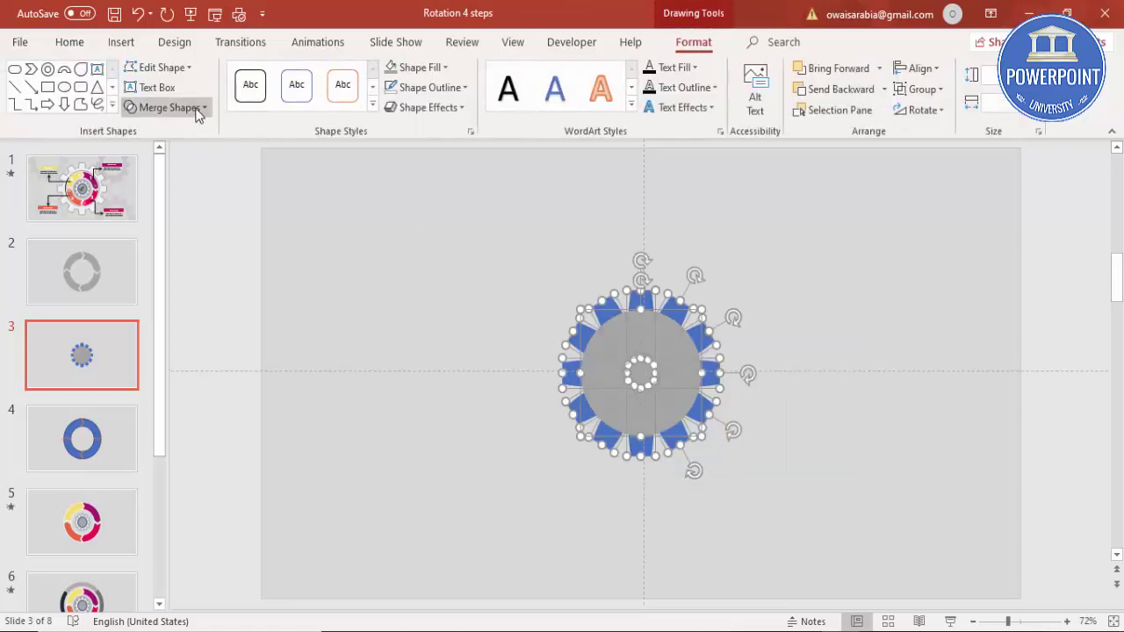
pyautogui.click(196, 109)
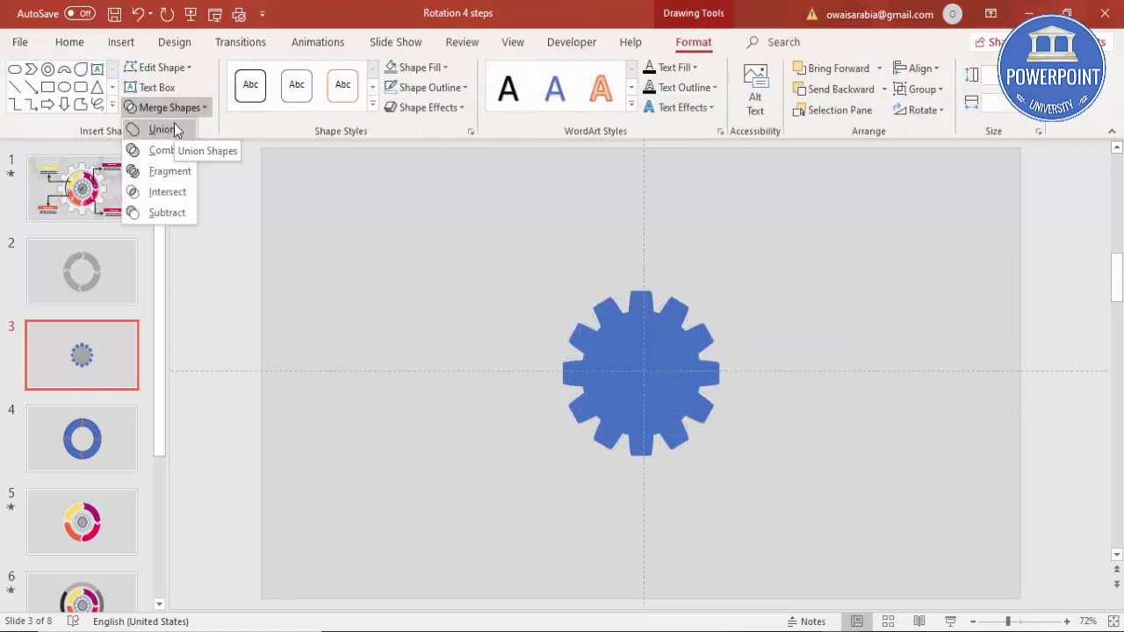
pyautogui.click(174, 129)
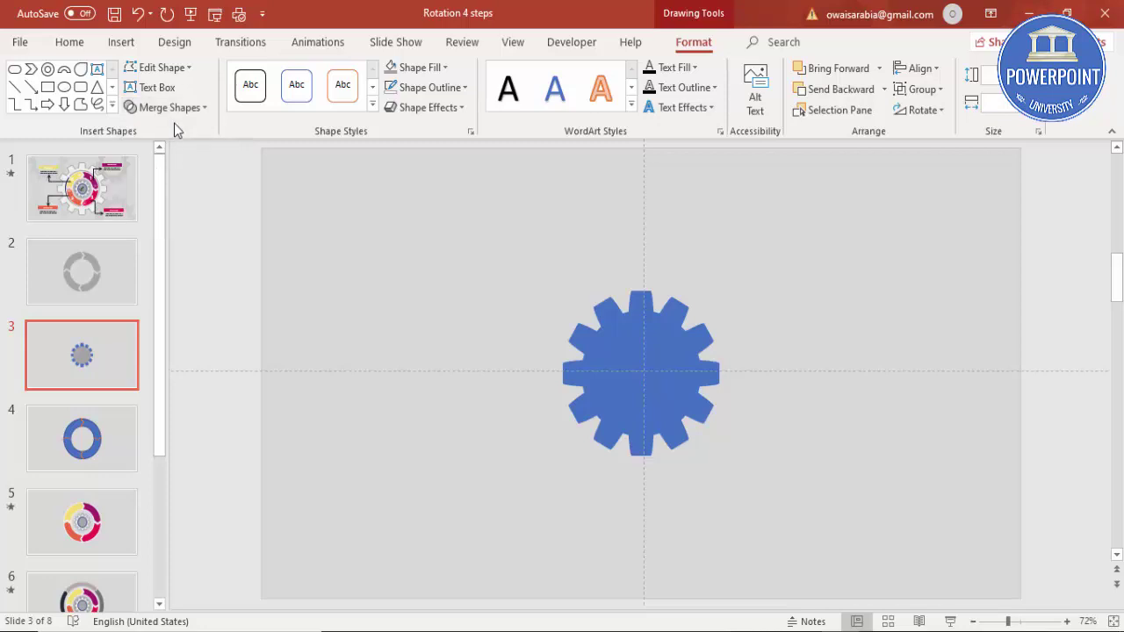
pyautogui.moveTo(652, 377)
pyautogui.mouseDown()
pyautogui.moveTo(557, 369)
pyautogui.moveTo(670, 379)
pyautogui.moveTo(643, 380)
pyautogui.mouseUp()
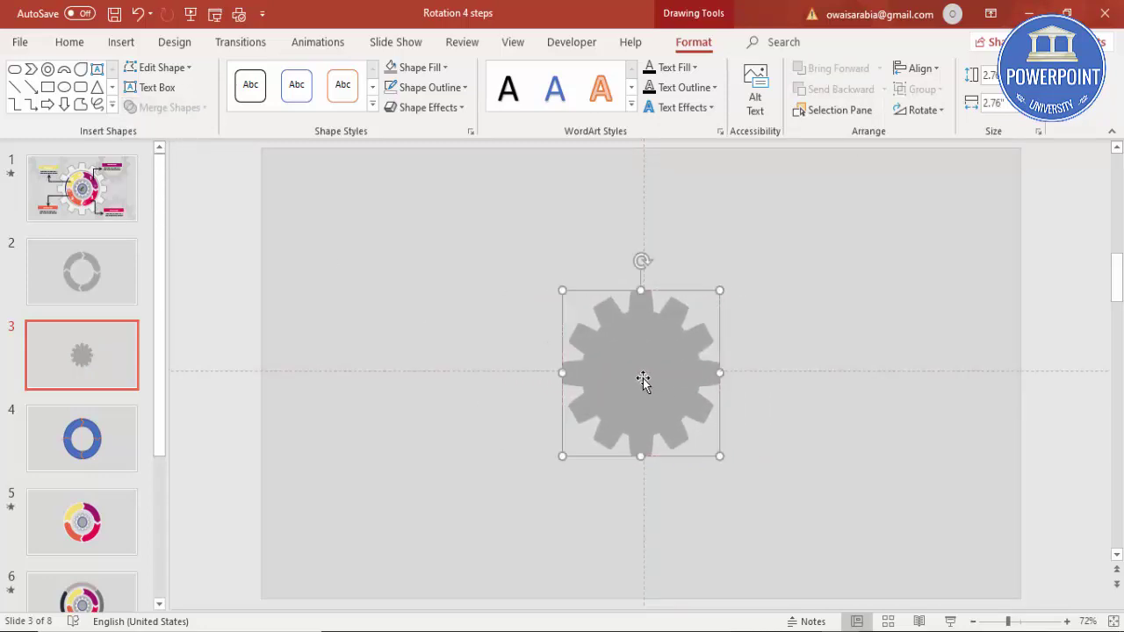
pyautogui.press('Escape')
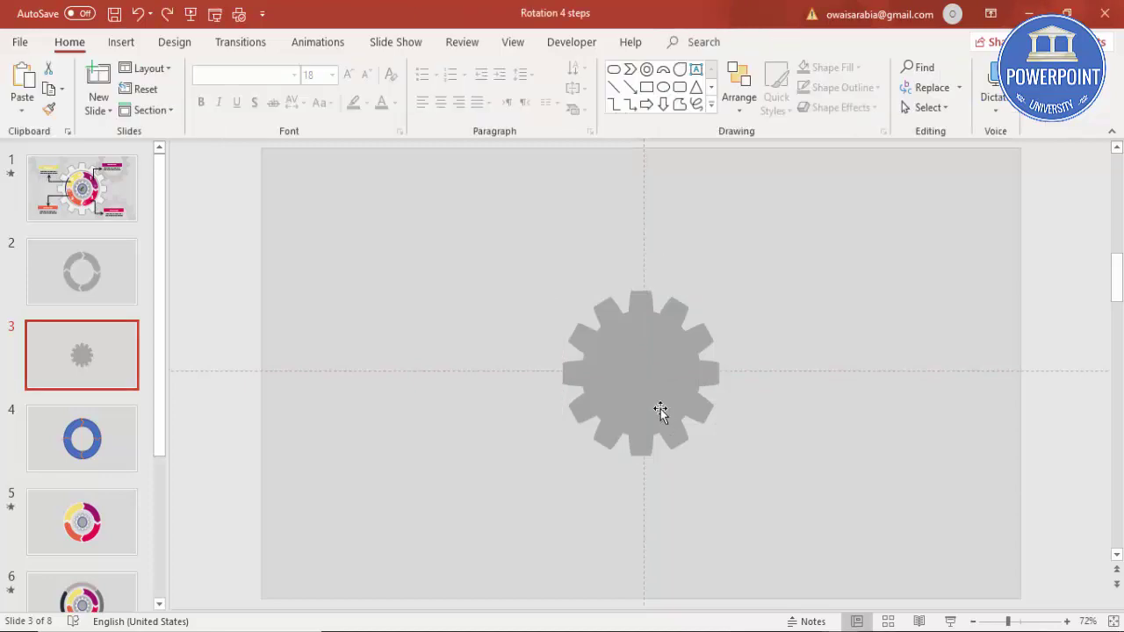
pyautogui.click(663, 413)
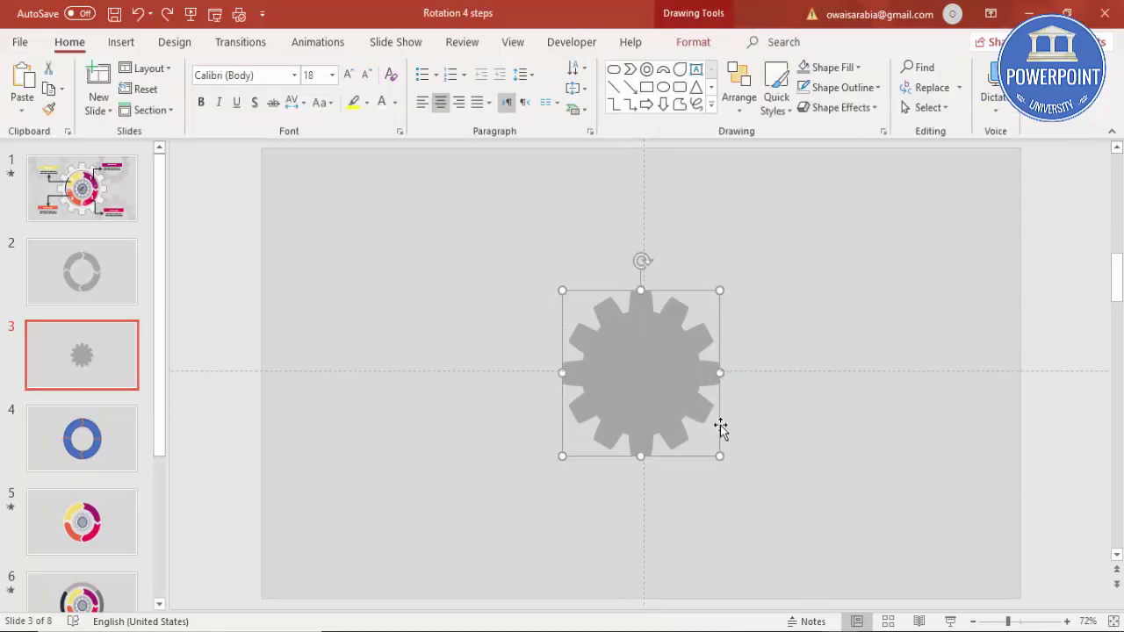
# Step: Paste the gear onto slide 2 and shrink it to fit inside the ring
pyautogui.click(116, 280)
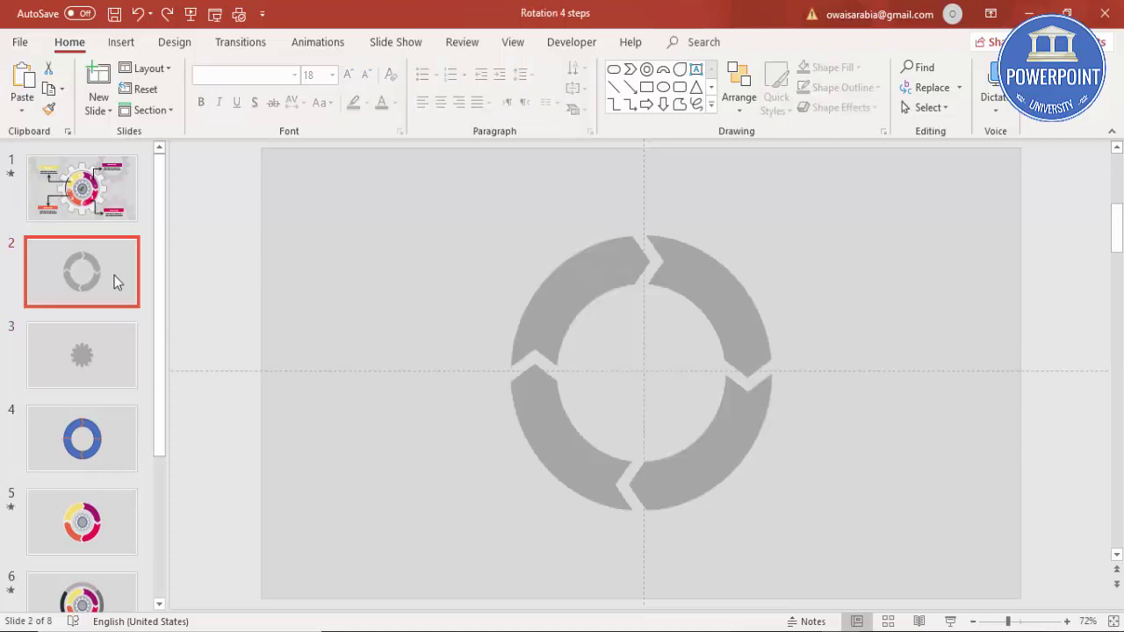
pyautogui.hotkey('ctrl', 'v')
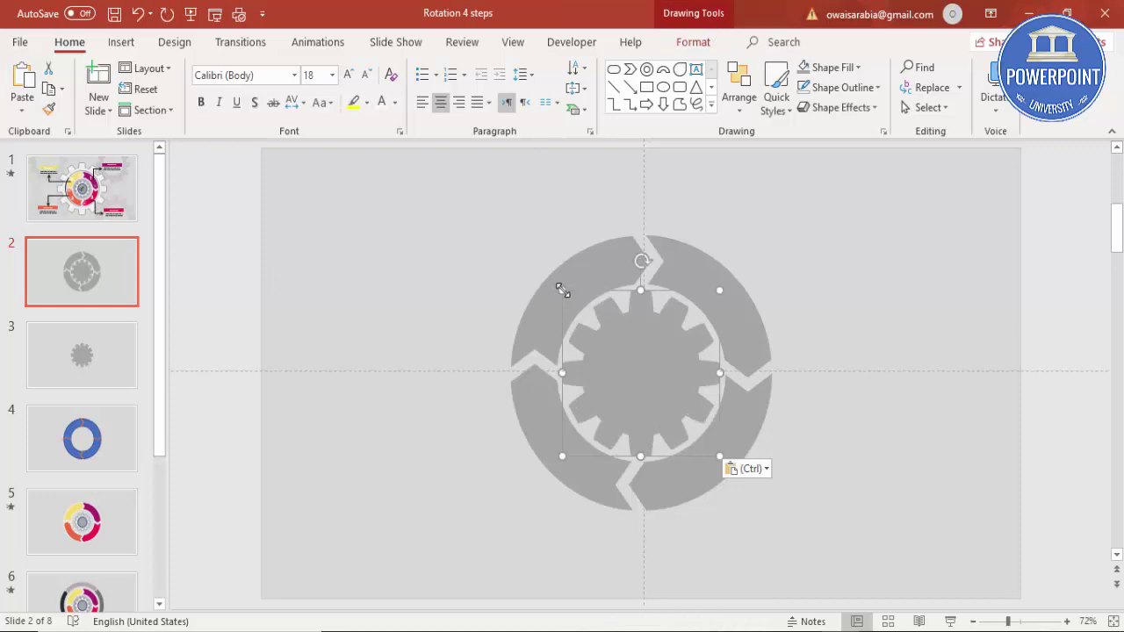
pyautogui.moveTo(563, 290); pyautogui.dragTo(605, 336)
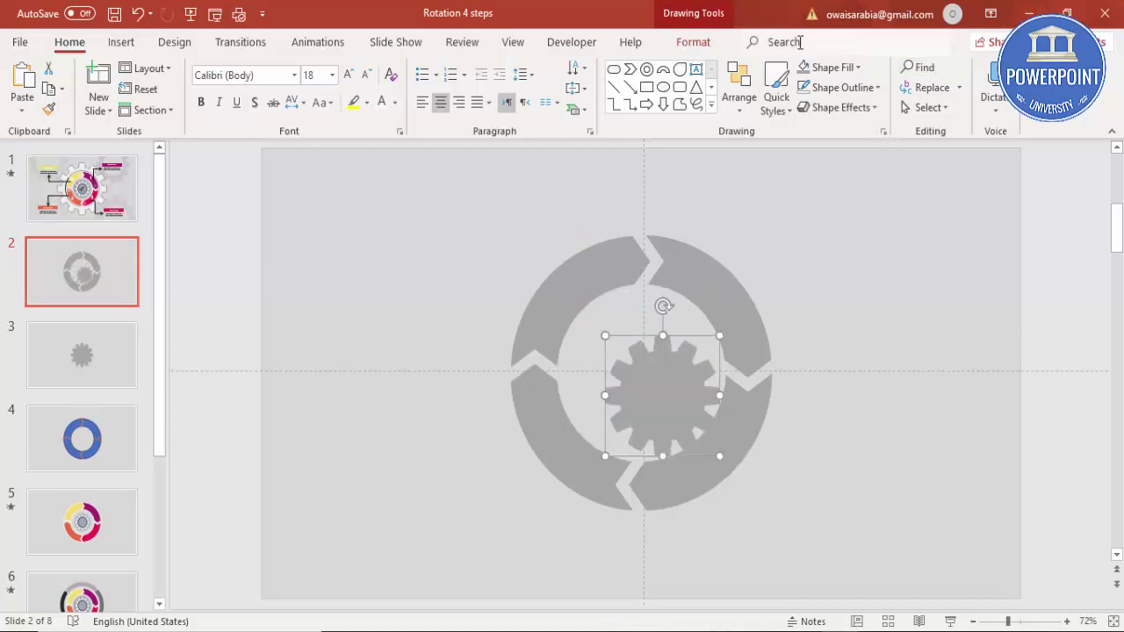
# Step: Centre the pasted gear horizontally and vertically on slide 2
pyautogui.click(693, 41)
pyautogui.click(921, 68)
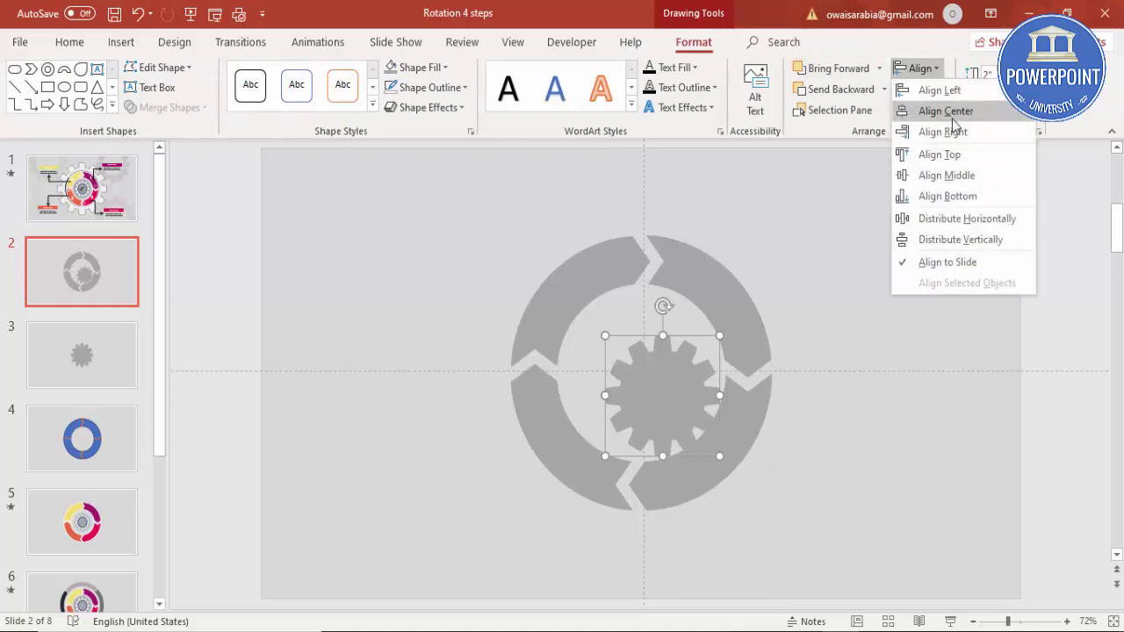
pyautogui.click(955, 123)
pyautogui.click(916, 68)
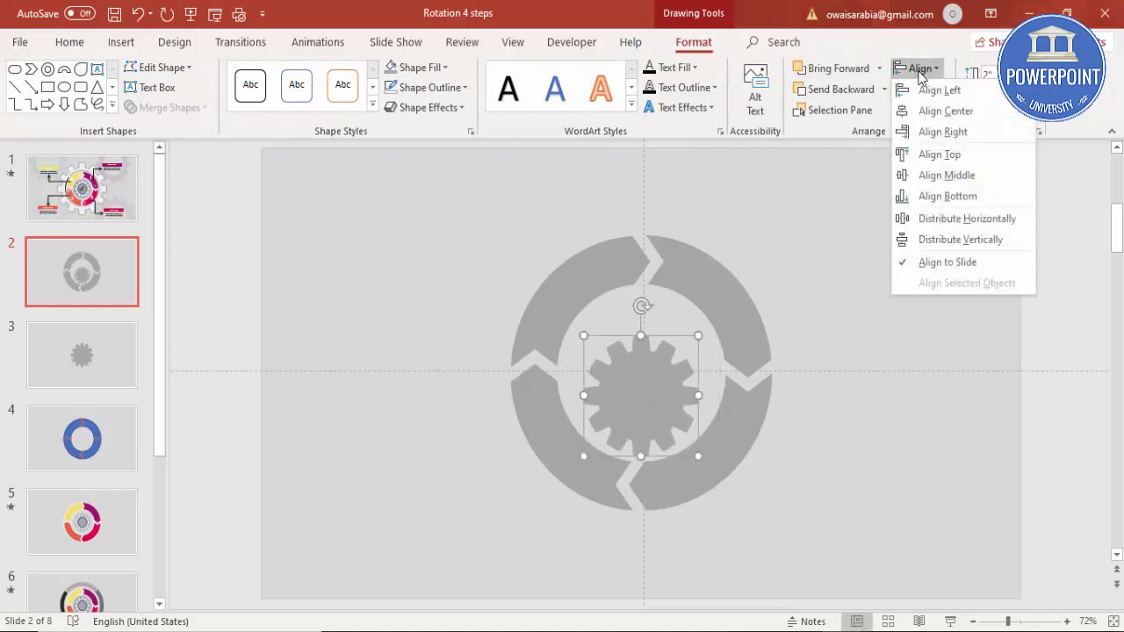
pyautogui.click(962, 180)
pyautogui.click(414, 67)
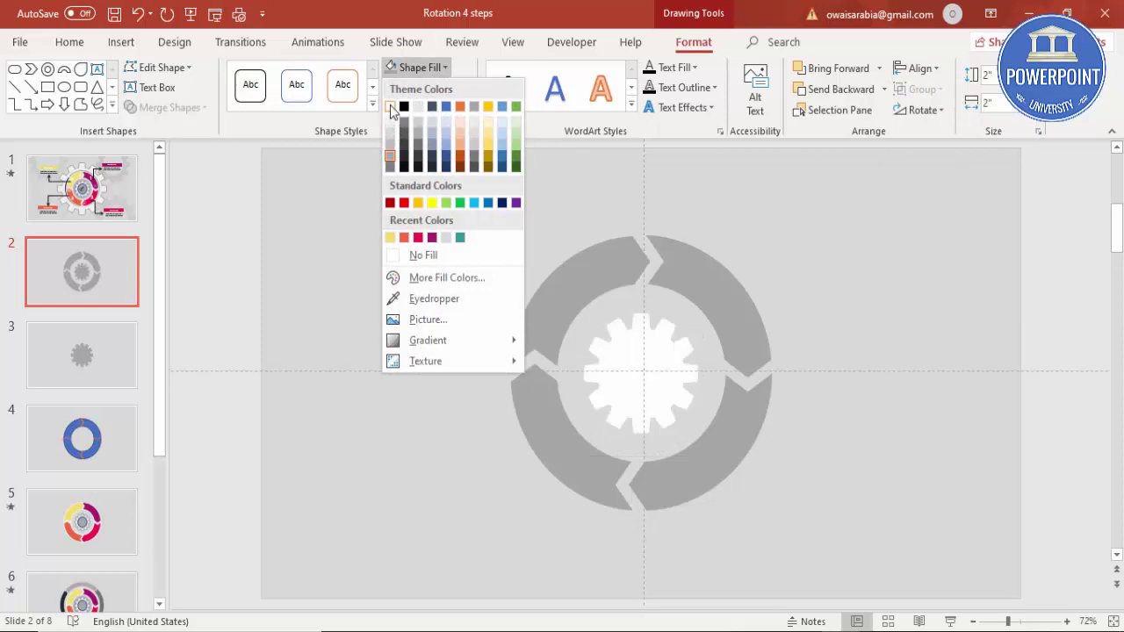
# Step: Fill the gear white, then open Format Shape fill colours for the top-right arc
pyautogui.click(391, 106)
pyautogui.click(697, 287)
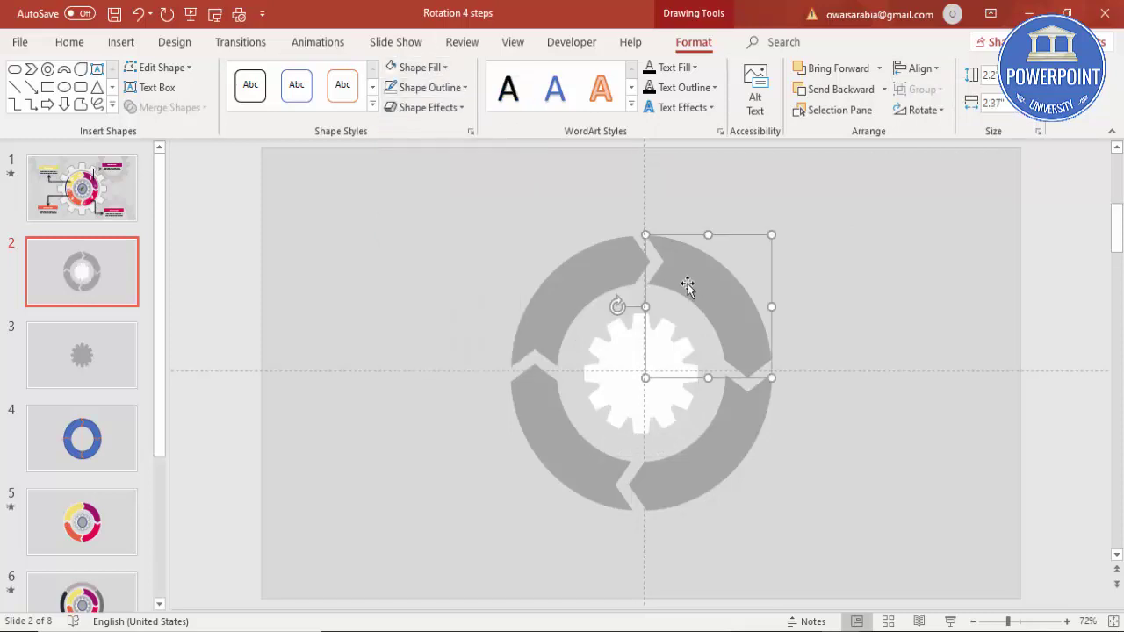
pyautogui.rightClick(709, 279)
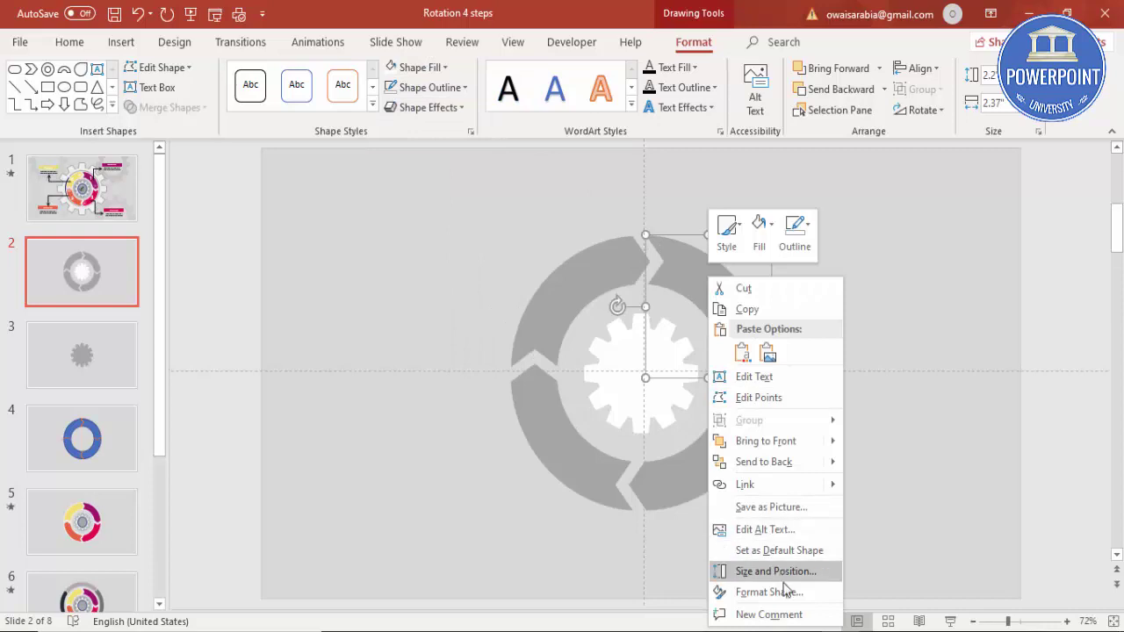
pyautogui.click(792, 596)
pyautogui.click(1085, 411)
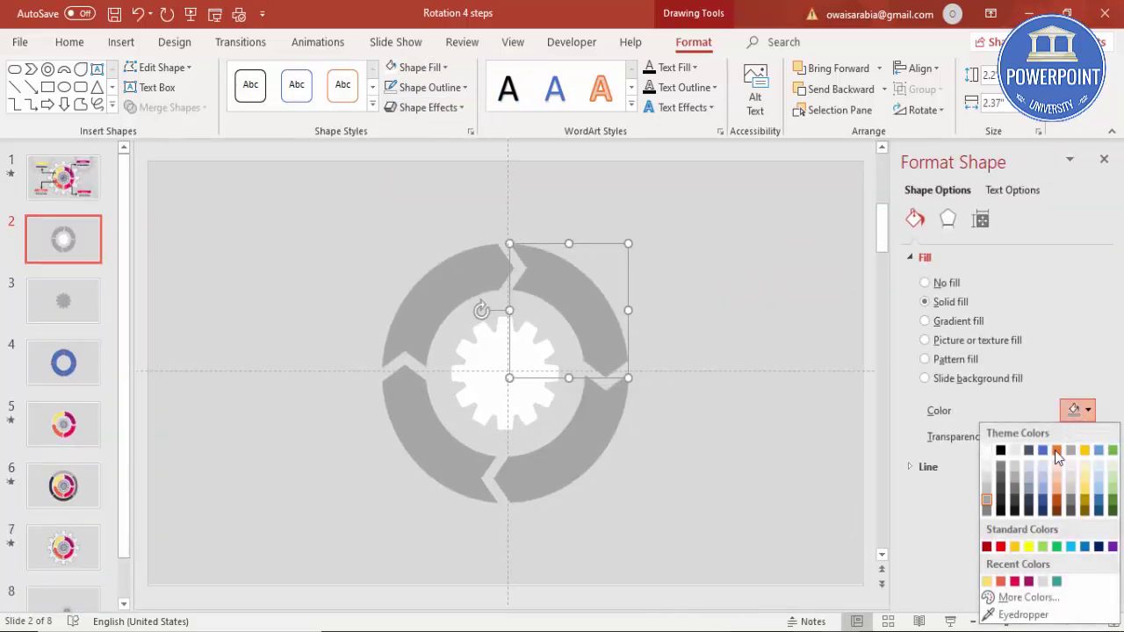
# Step: Colour the arcs crimson (top-right), magenta (bottom-right), teal (bottom-left) and yellow (top-left)
pyautogui.click(1015, 581)
pyautogui.click(590, 456)
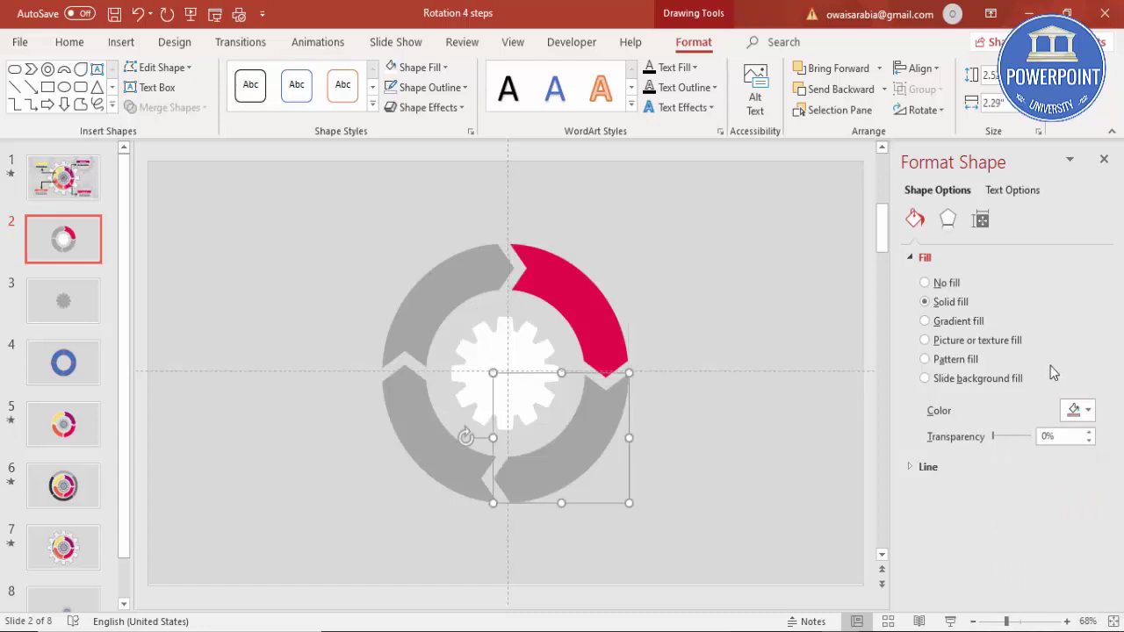
pyautogui.click(1082, 411)
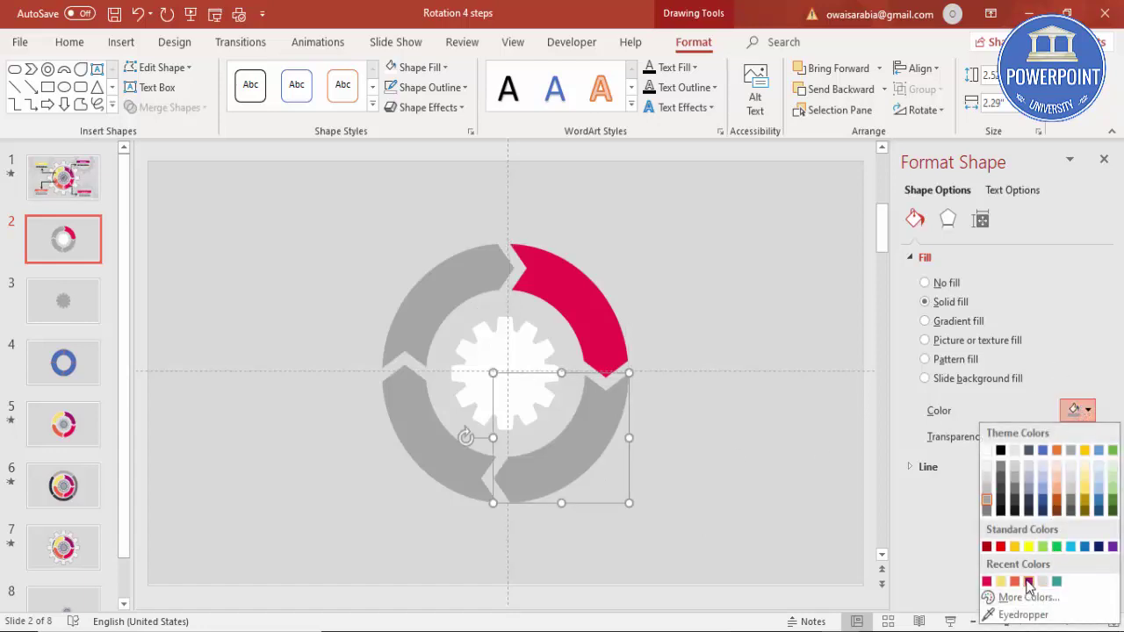
pyautogui.click(1029, 581)
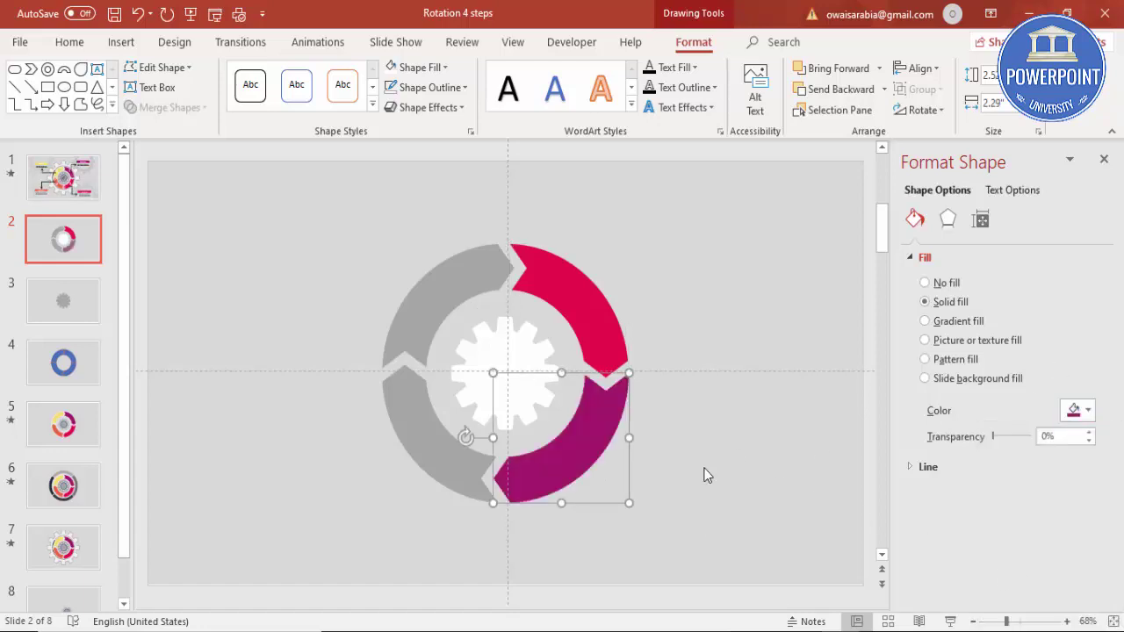
pyautogui.click(418, 453)
pyautogui.click(1089, 411)
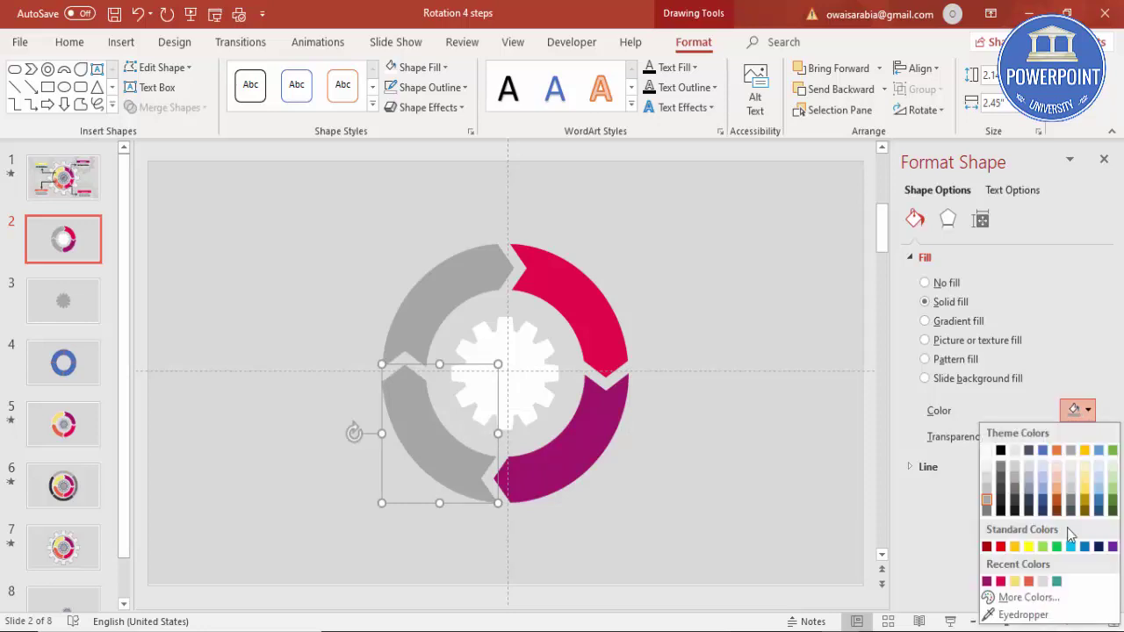
pyautogui.click(1057, 584)
pyautogui.click(458, 281)
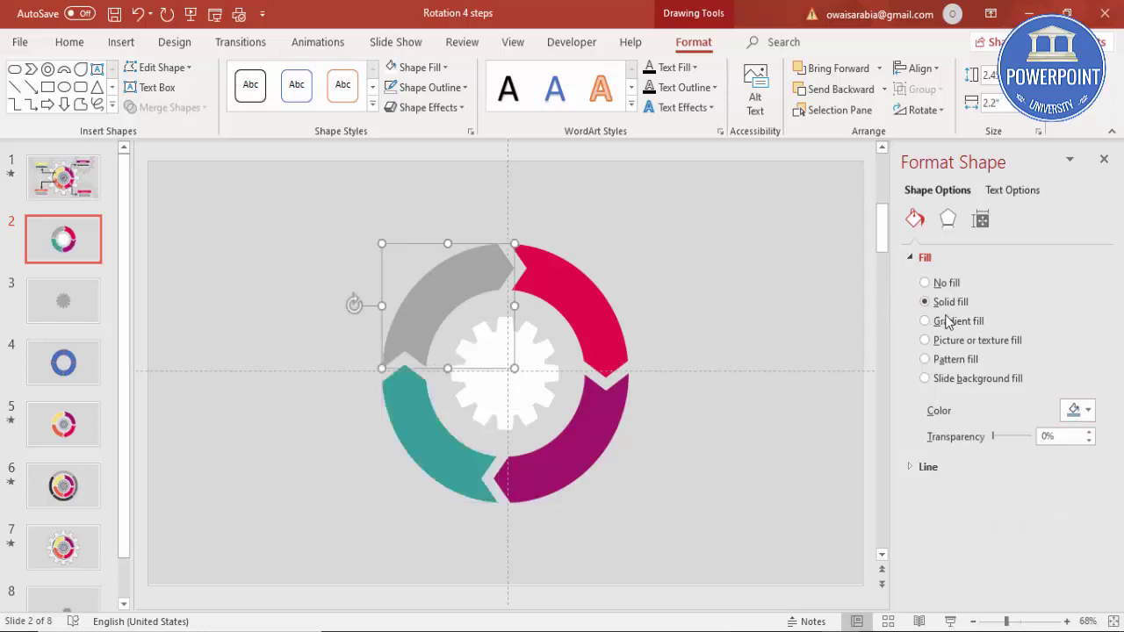
pyautogui.click(1088, 410)
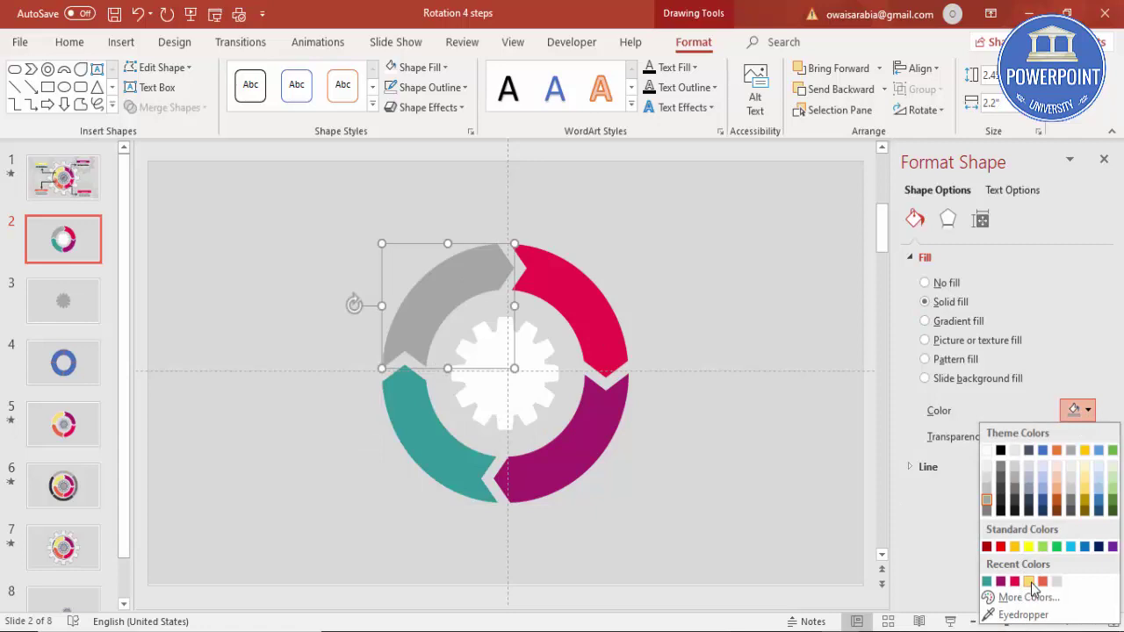
pyautogui.click(1030, 583)
pyautogui.click(707, 299)
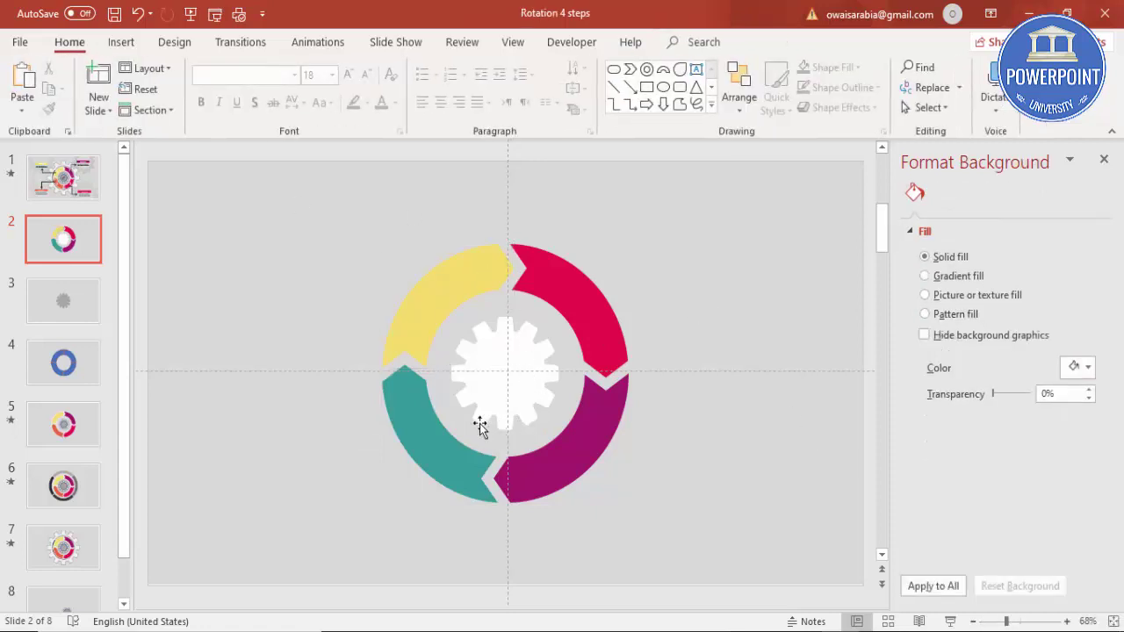